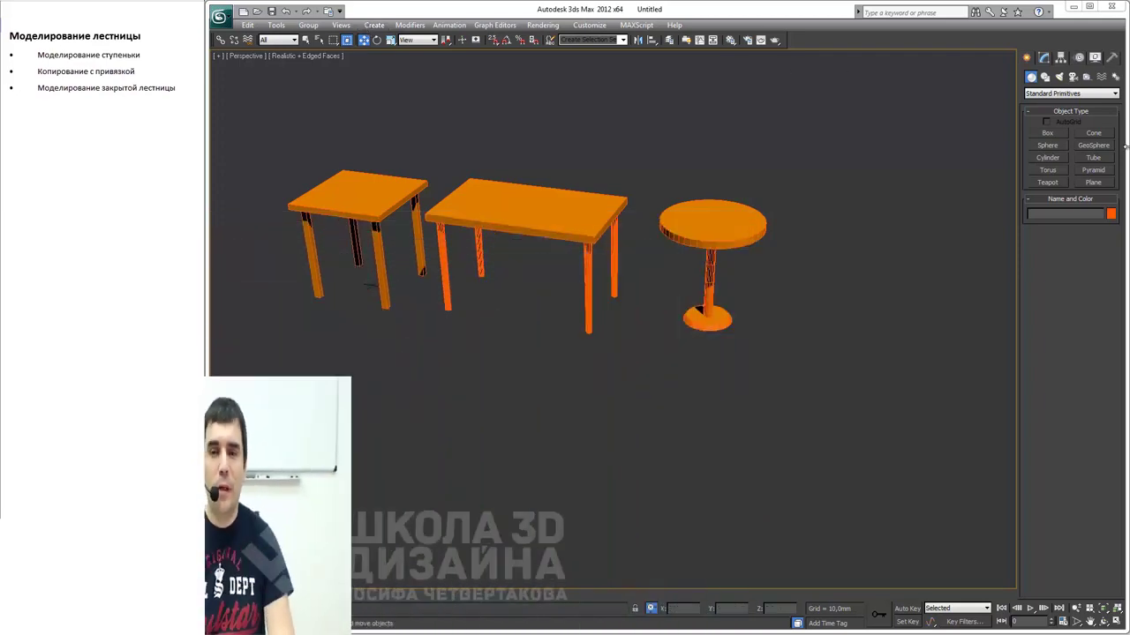
Pan the Perspective view so the three tables sit further left.
middle_click_drag(778, 257, 694, 258)
Drag out a long box to the right of the round table.
left_click(1046, 134)
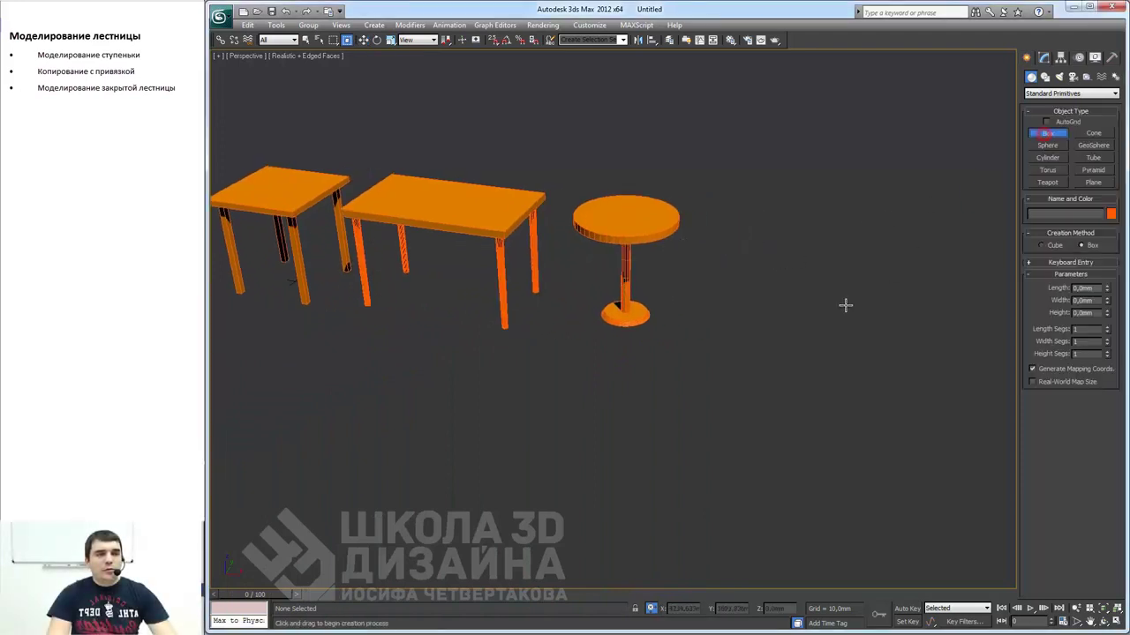
left_click_drag(806, 290, 741, 381)
key("w")
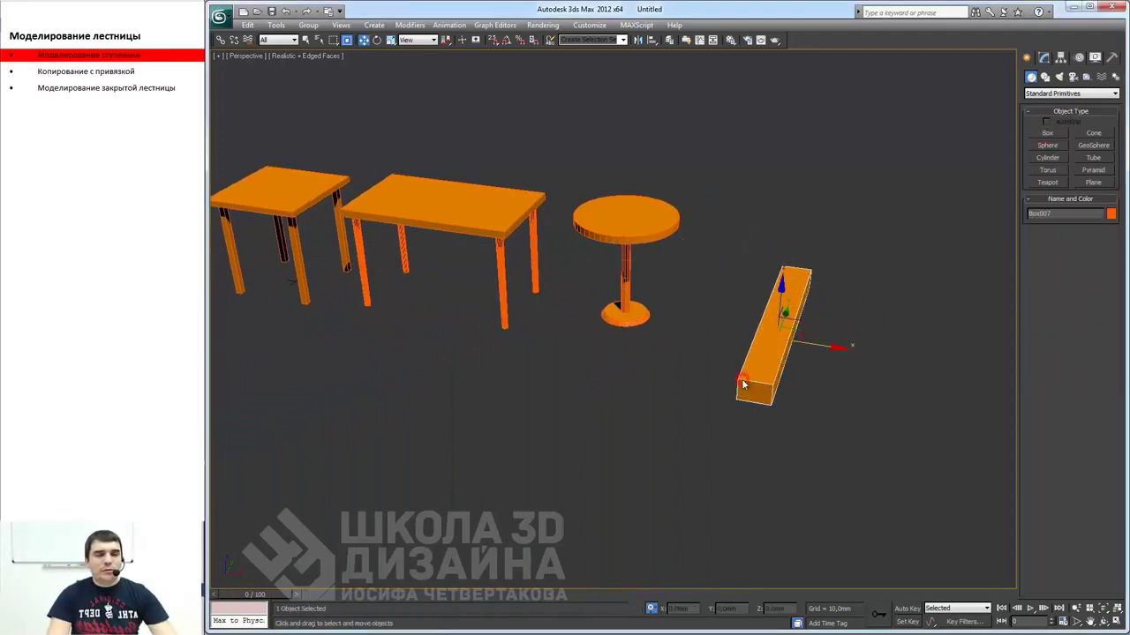
mouse_move(895, 321)
middle_mouse_down("alt")
mouse_move(831, 326)
mouse_move(863, 226)
middle_mouse_up("alt")
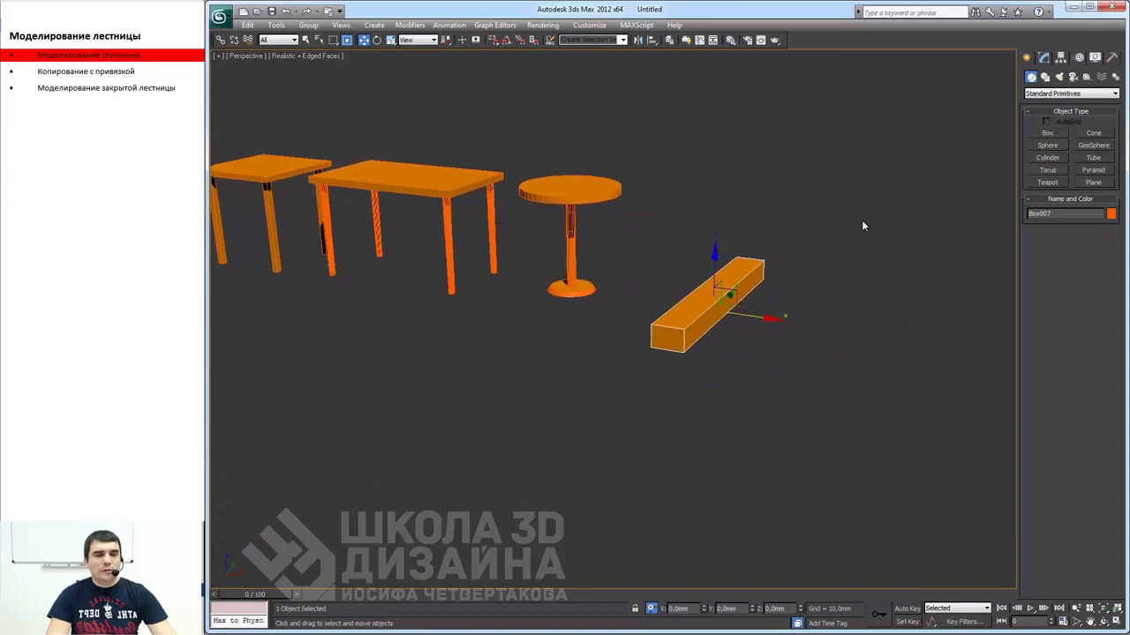
Size the box to Length 1000, Width 300 and Height 150 mm.
left_click(1045, 58)
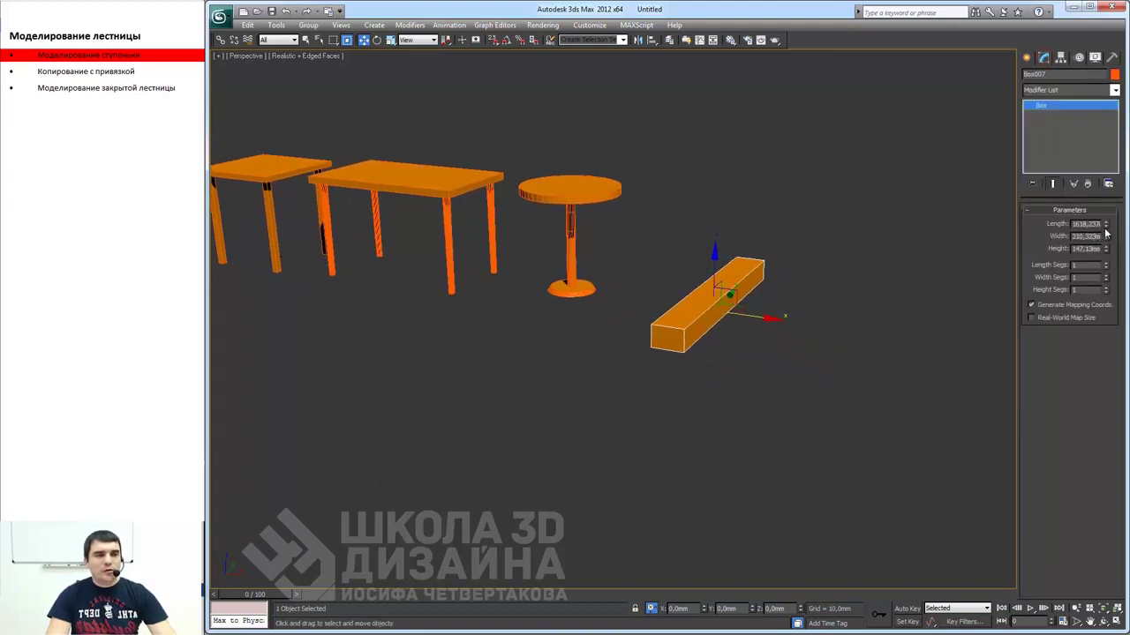
left_click_drag(1105, 228, 1091, 225)
double_click(1087, 225)
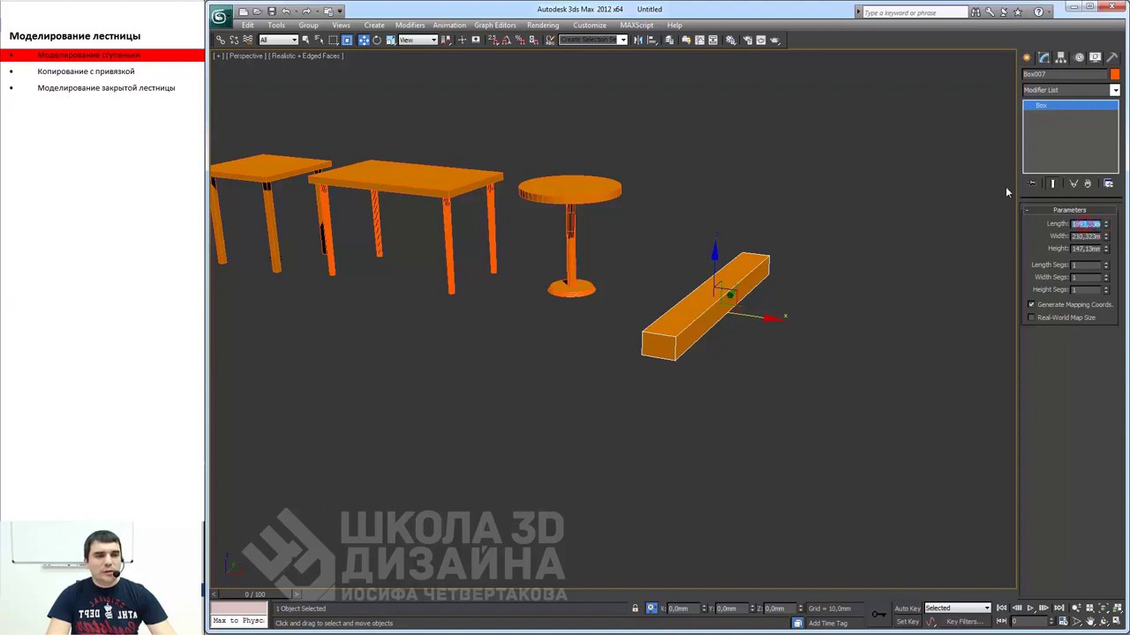
type("1000")
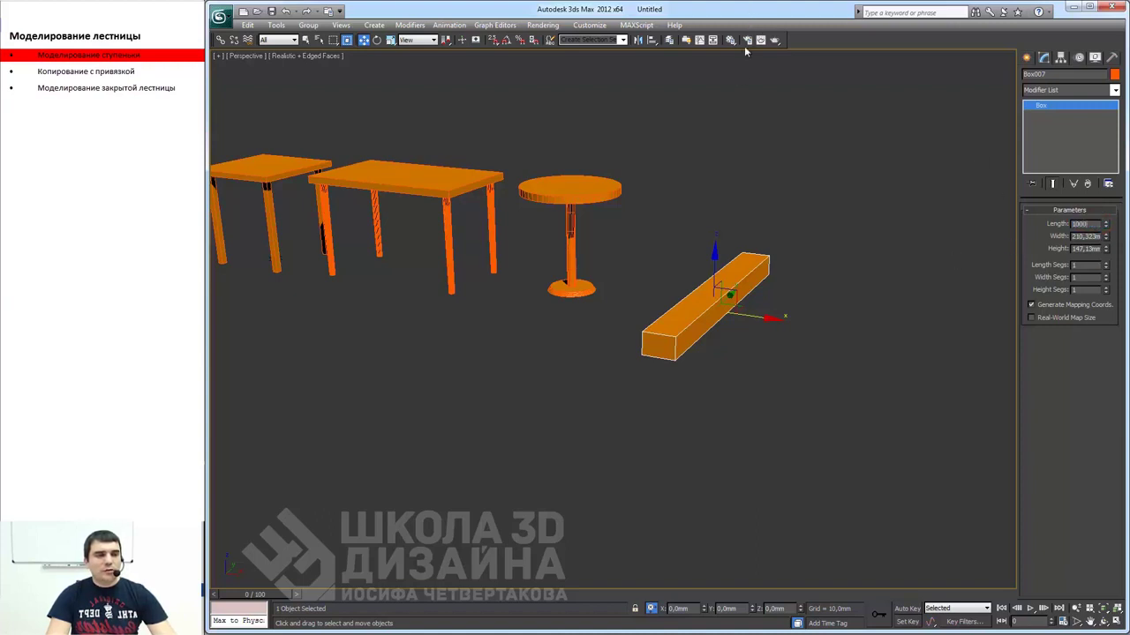
key("Tab")
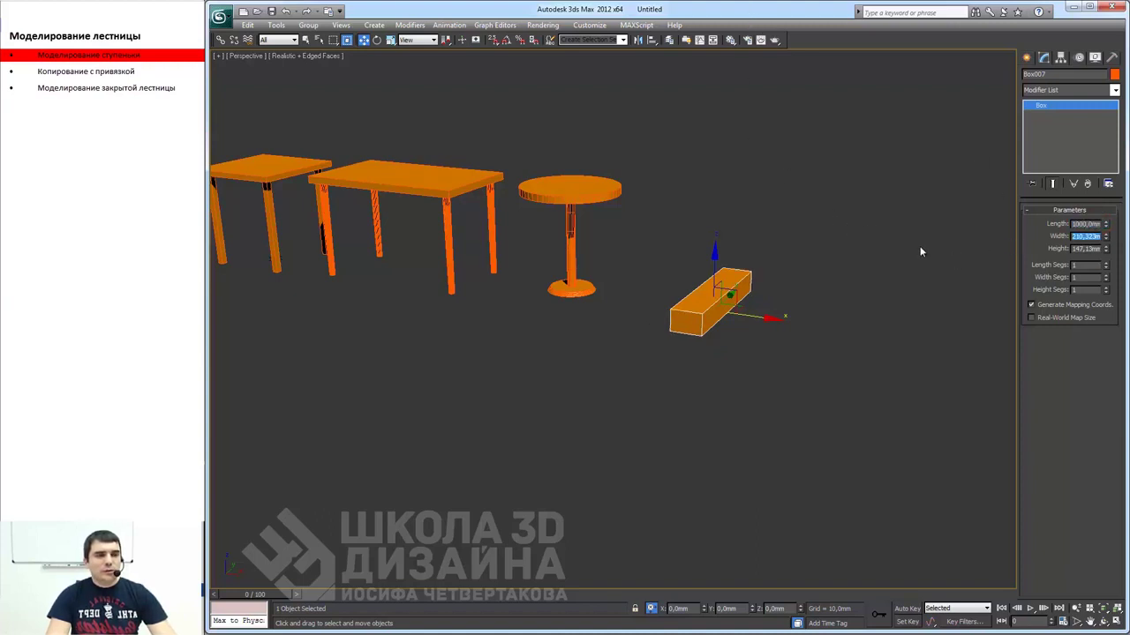
left_click(1106, 237)
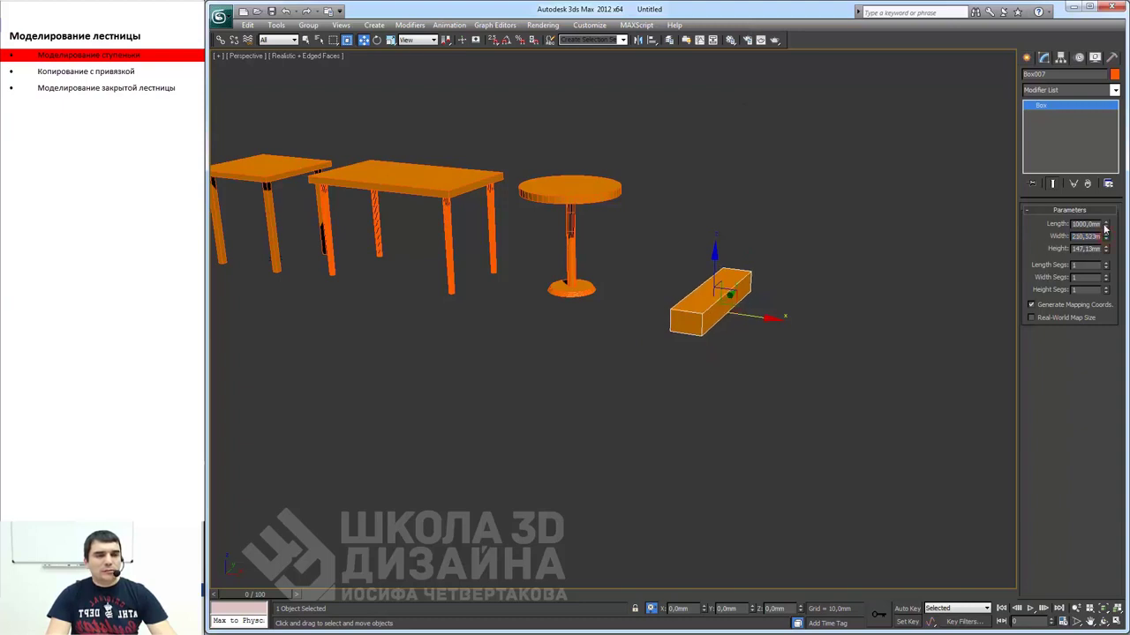
type("3")
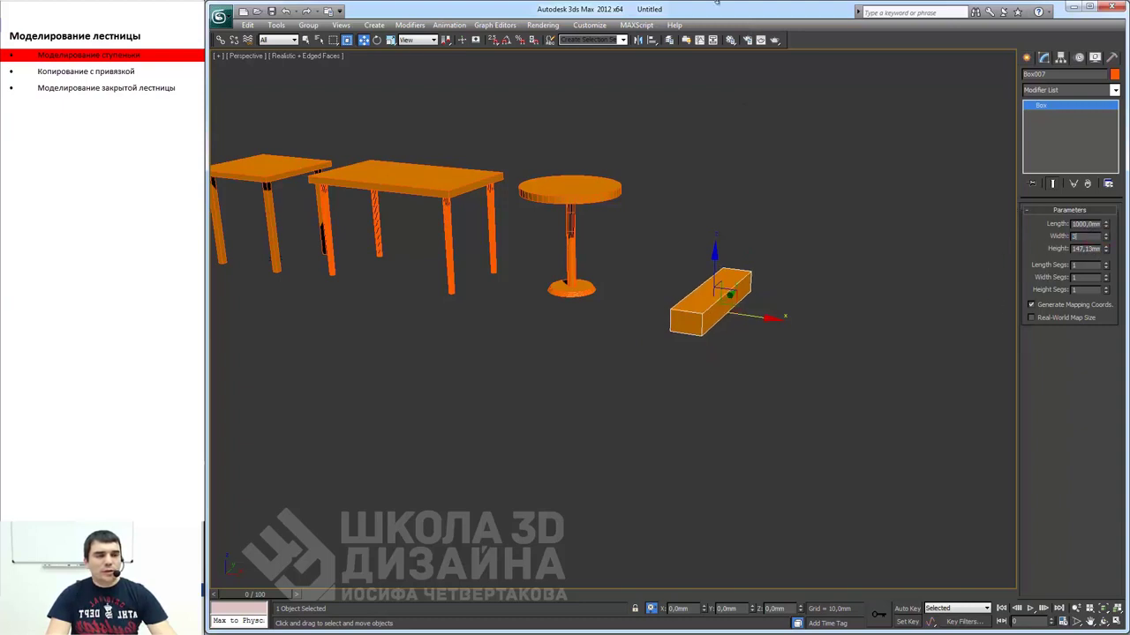
type("00")
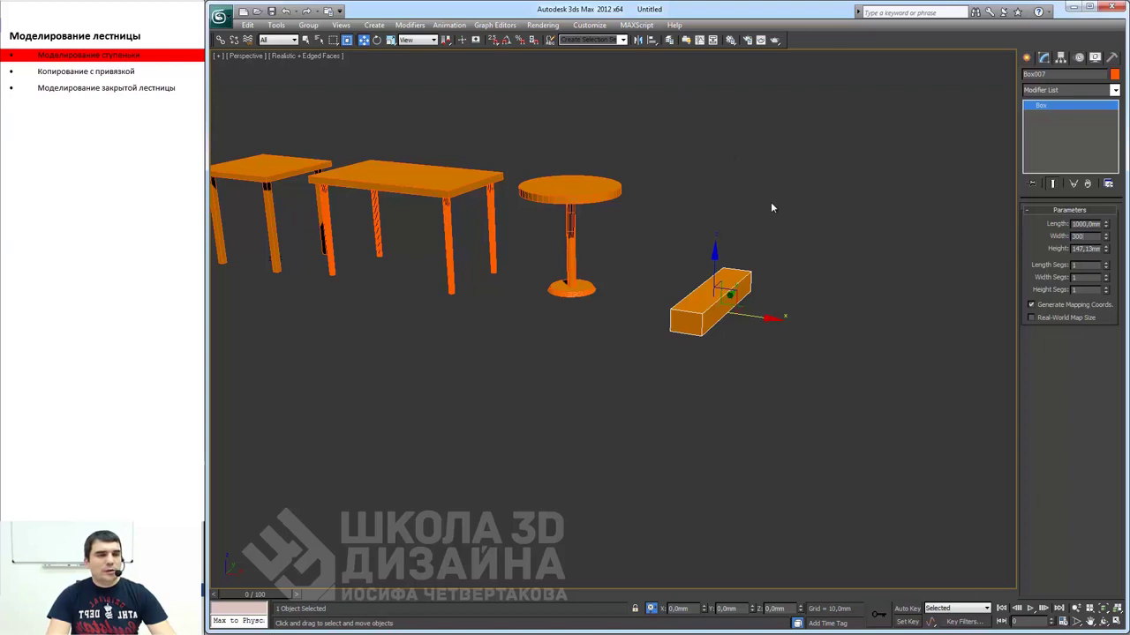
key("Tab")
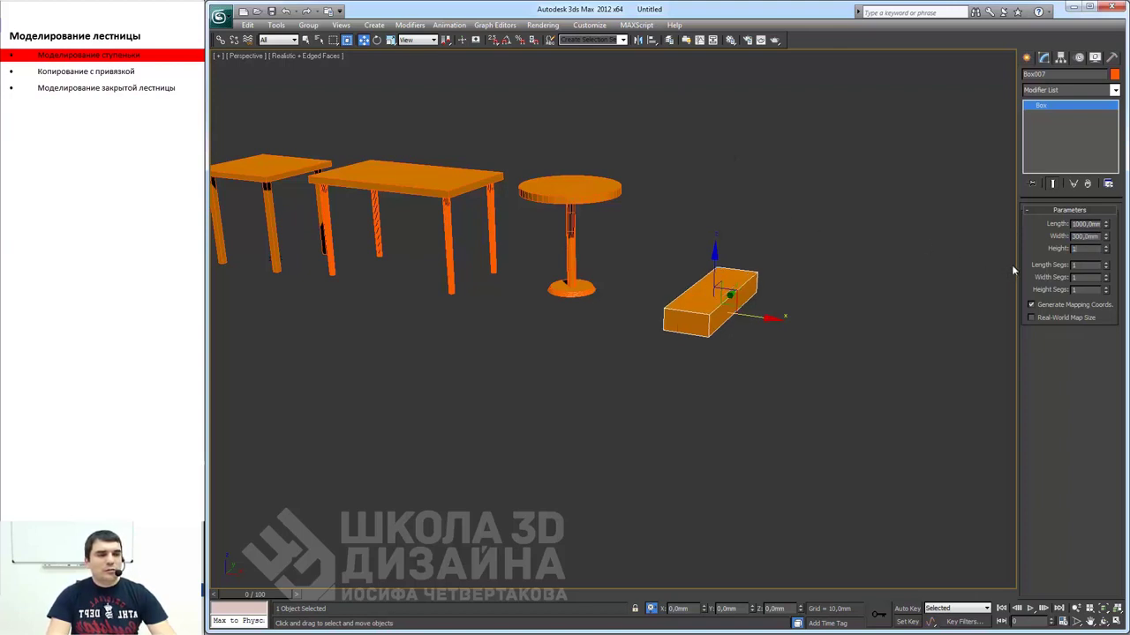
type("50")
key("Return")
mouse_move(530, 70)
middle_mouse_down("alt")
mouse_move(579, 326)
mouse_move(695, 282)
mouse_move(676, 302)
middle_mouse_up("alt")
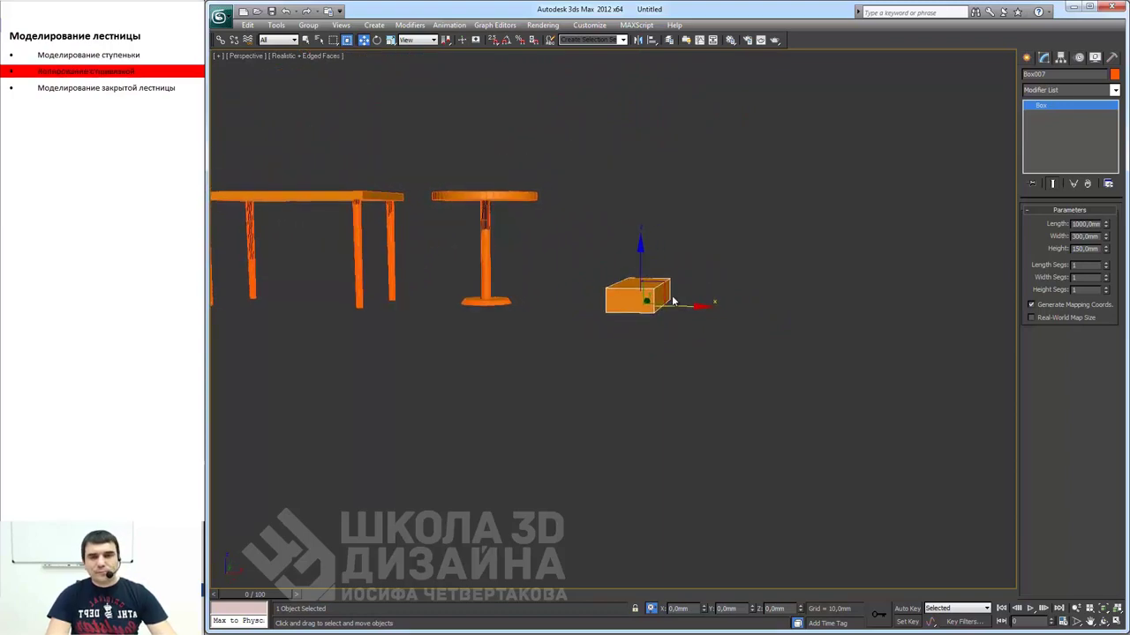
Switch to four viewports, frame the step in the Front view, and enable vertex snapping.
key("alt+w")
scroll(716, 255, "down", 3)
scroll(680, 262, "down", 5)
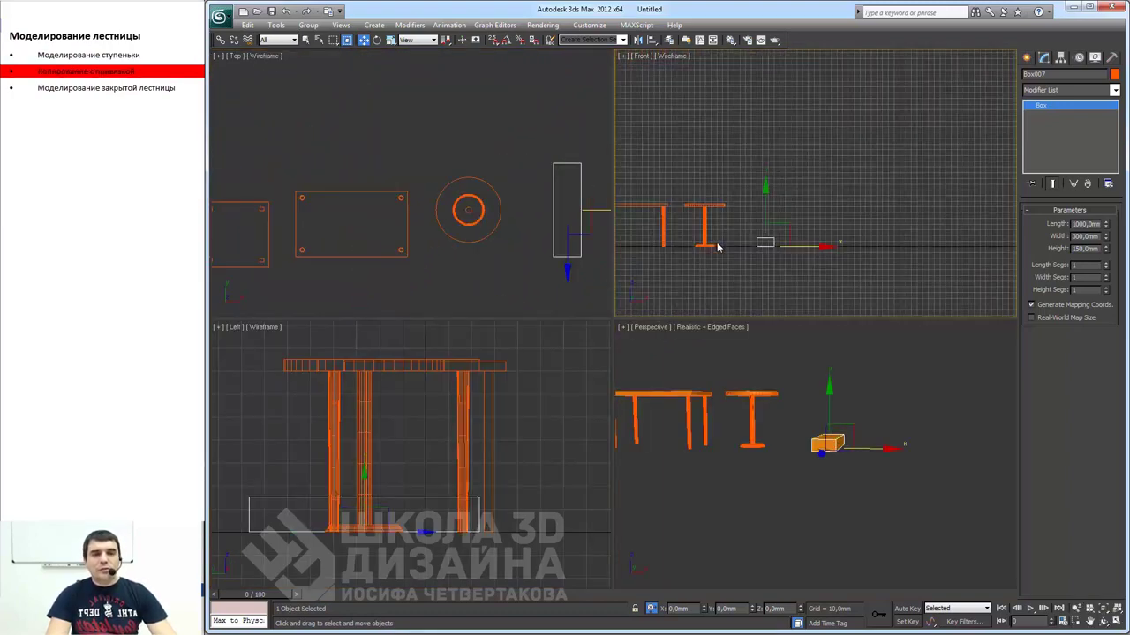
middle_click_drag(775, 246, 753, 246)
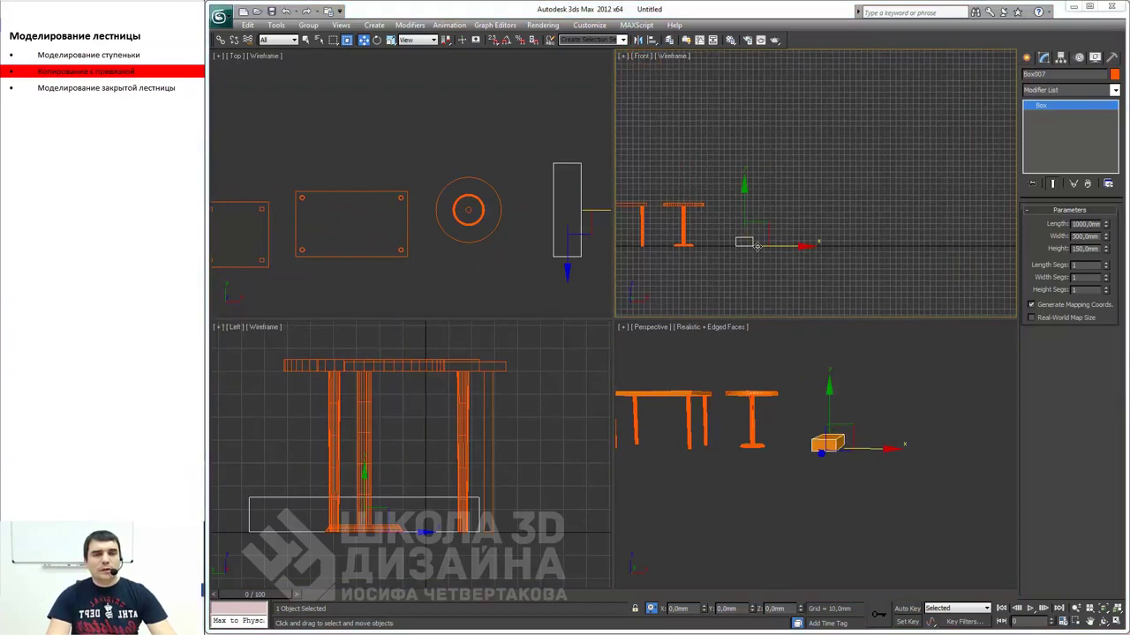
scroll(719, 230, "up", 2)
scroll(724, 244, "up", 1)
middle_click_drag(723, 245, 693, 203)
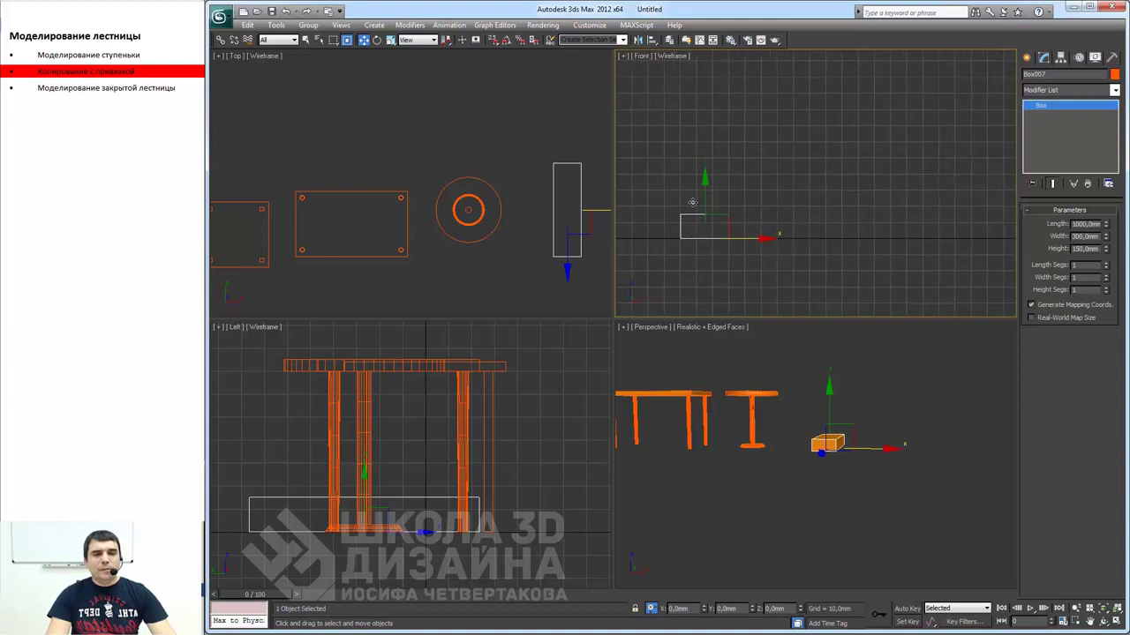
left_click(495, 41)
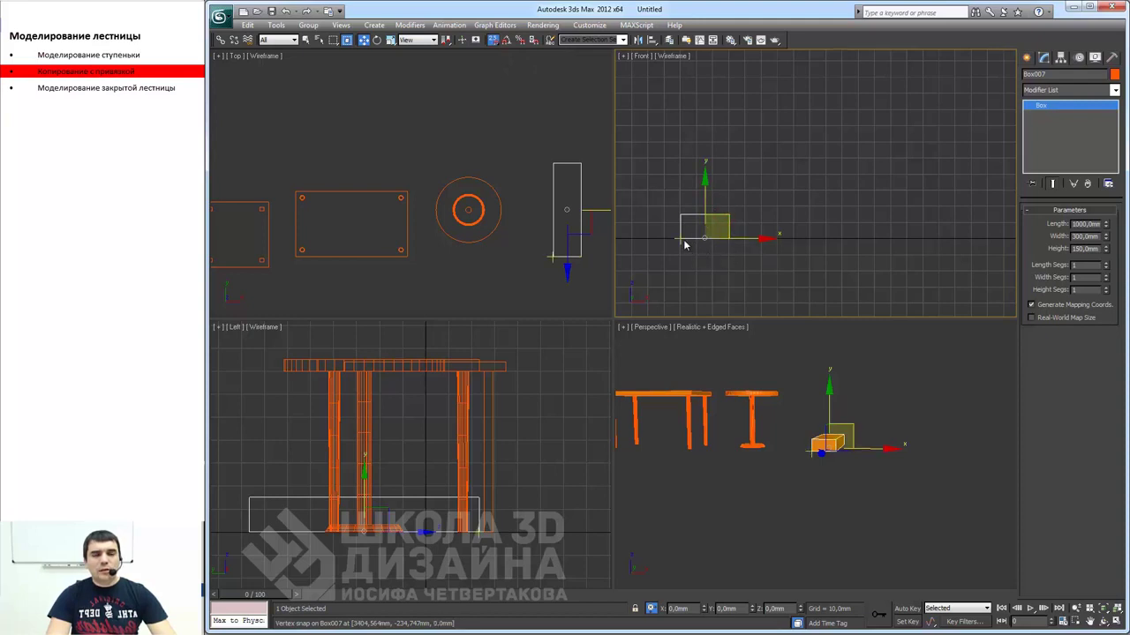
scroll(684, 244, "up", 1)
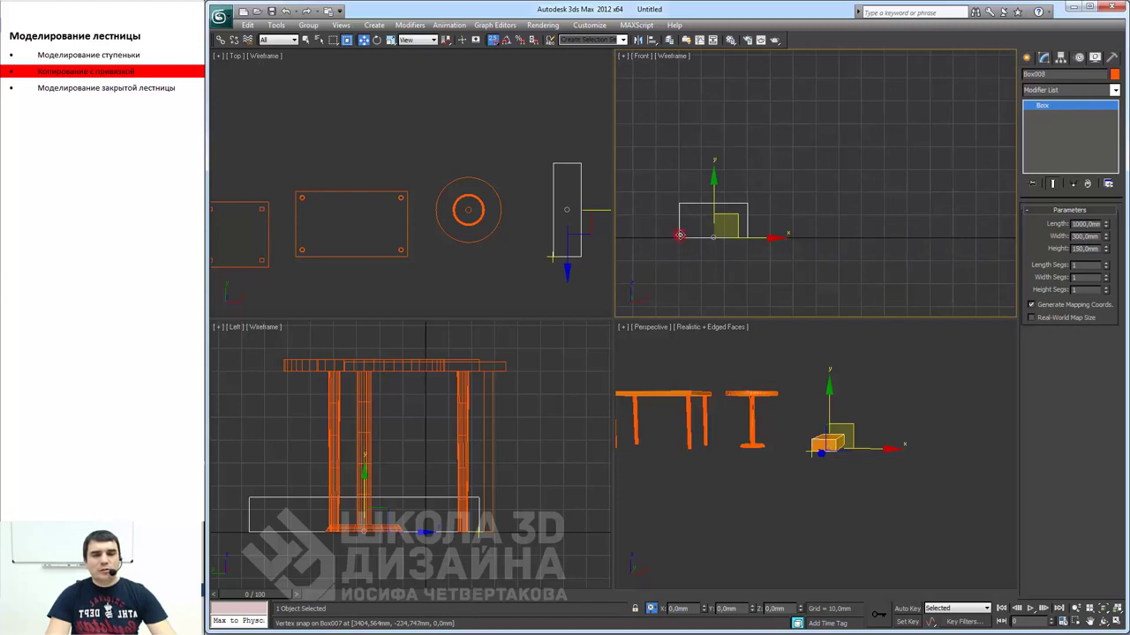
Shift-clone the step from bottom to top corner as 19 instances.
left_click_drag(679, 236, 755, 213, "shift")
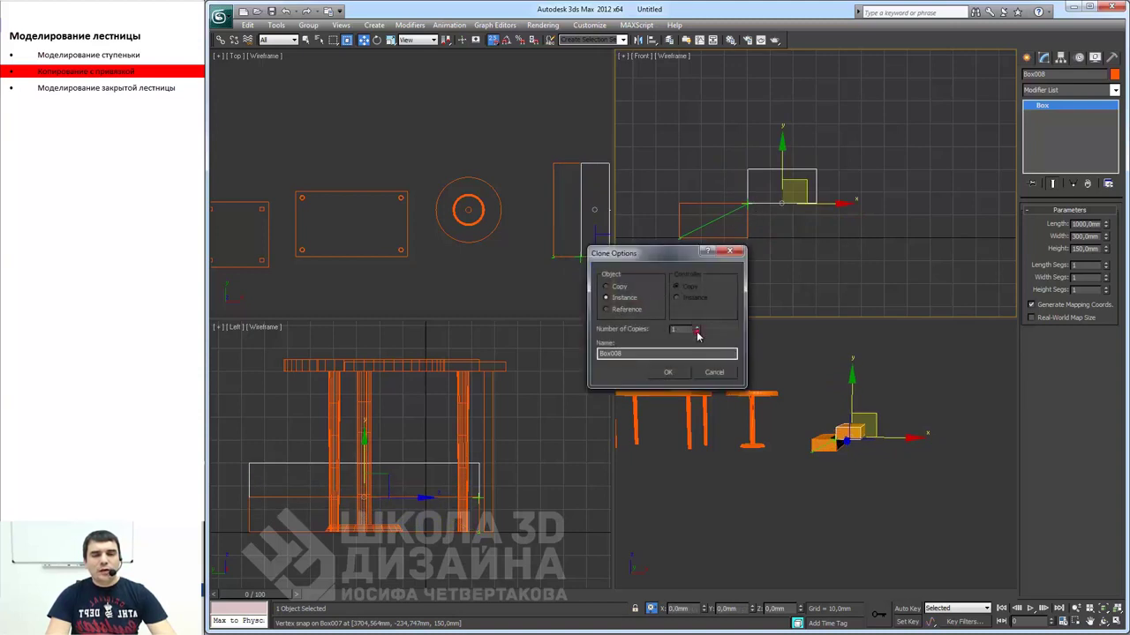
left_click_drag(697, 334, 700, 317)
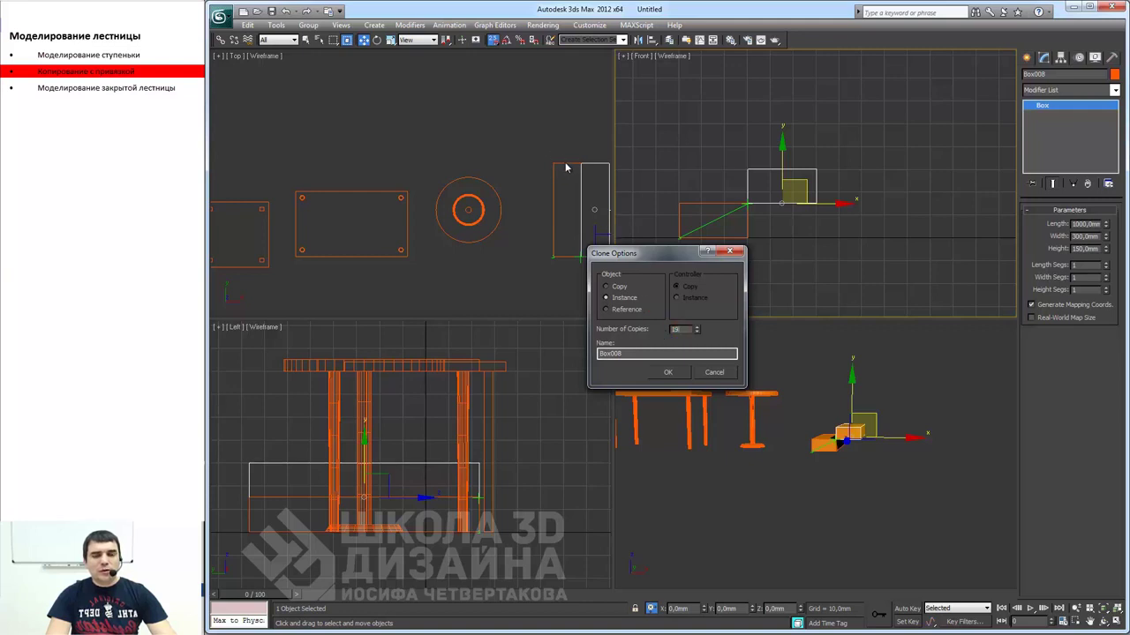
left_click(668, 372)
scroll(759, 214, "down", 4)
scroll(771, 213, "down", 2)
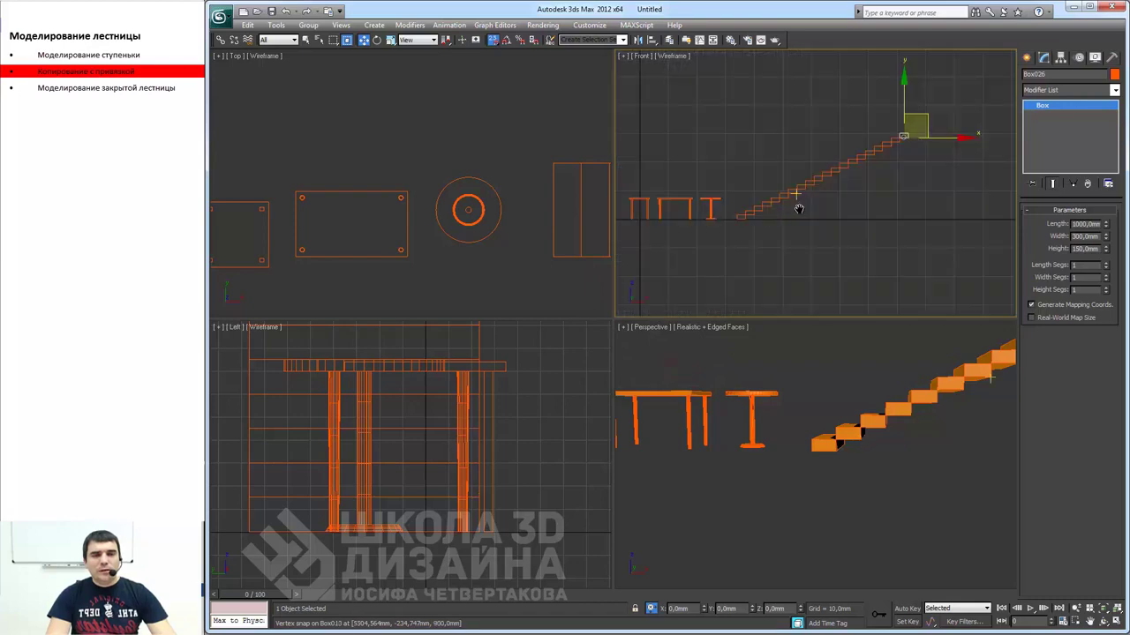
scroll(771, 210, "down", 2)
mouse_move(803, 214)
middle_mouse_down()
mouse_move(751, 244)
mouse_move(795, 219)
middle_mouse_up()
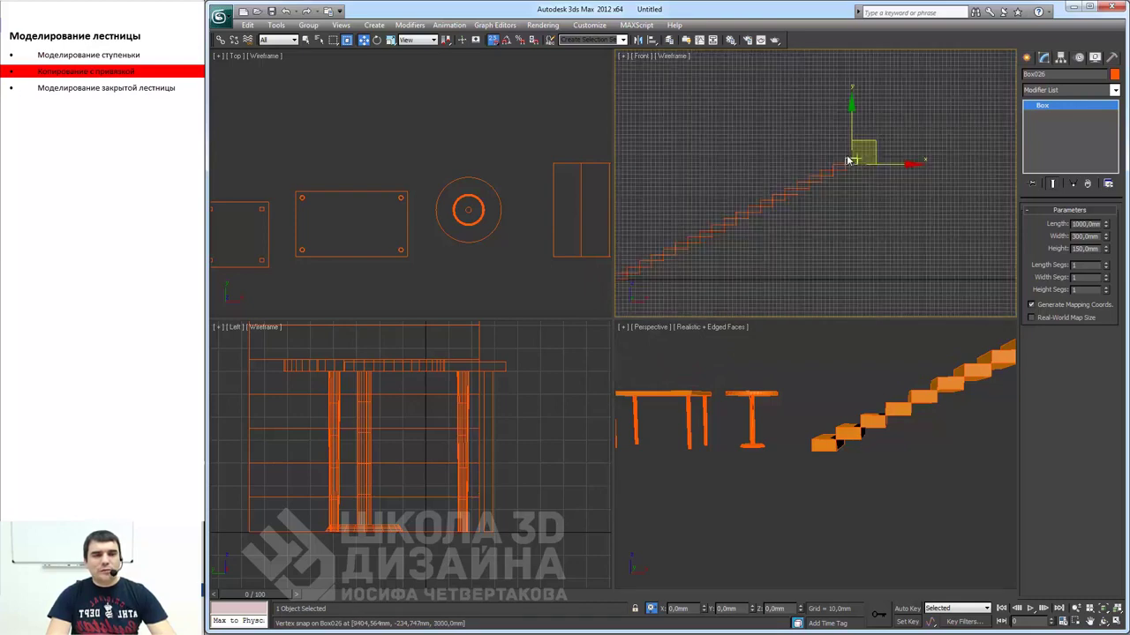
middle_click_drag(850, 191, 843, 176)
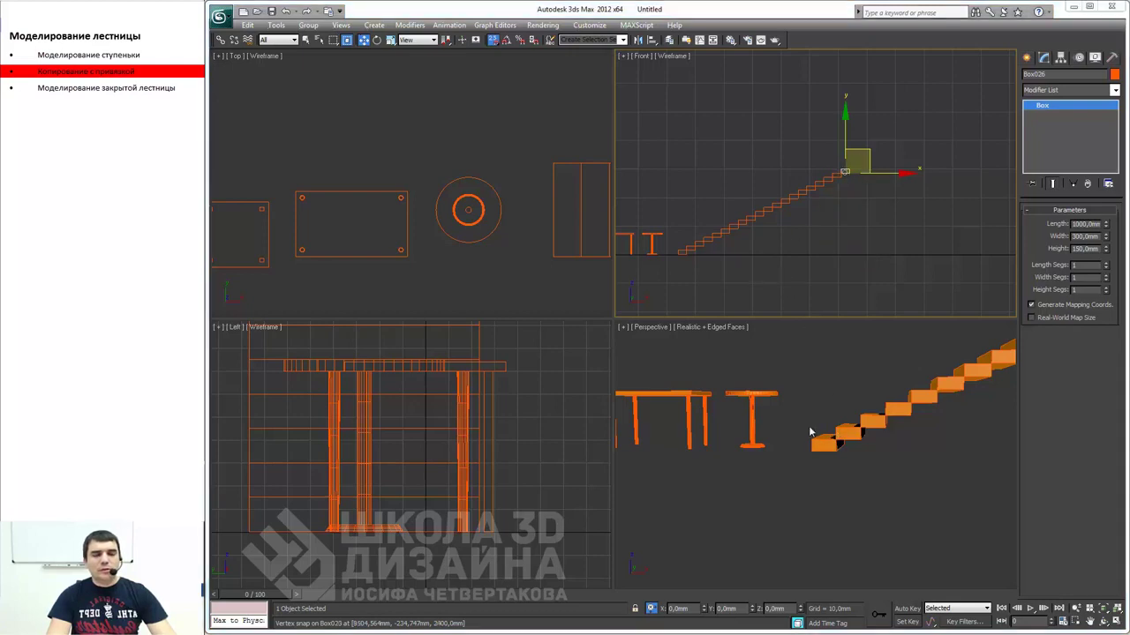
right_click(805, 419)
key("alt+w")
key("z")
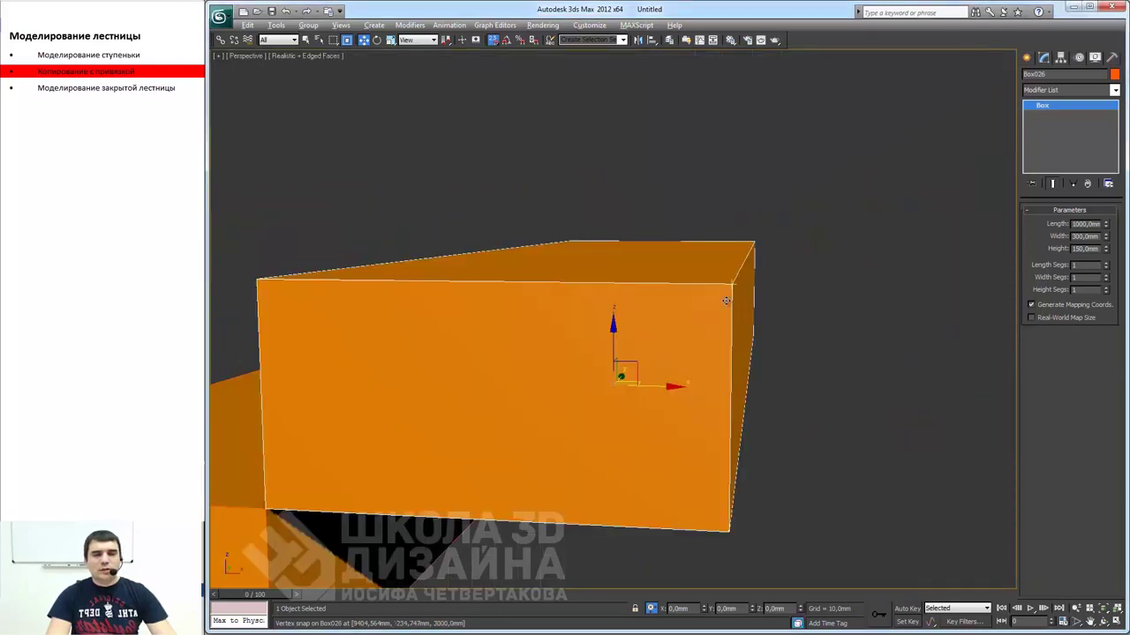
scroll(732, 345, "down", 4)
scroll(741, 380, "down", 5)
left_click(744, 383)
scroll(723, 371, "up", 3)
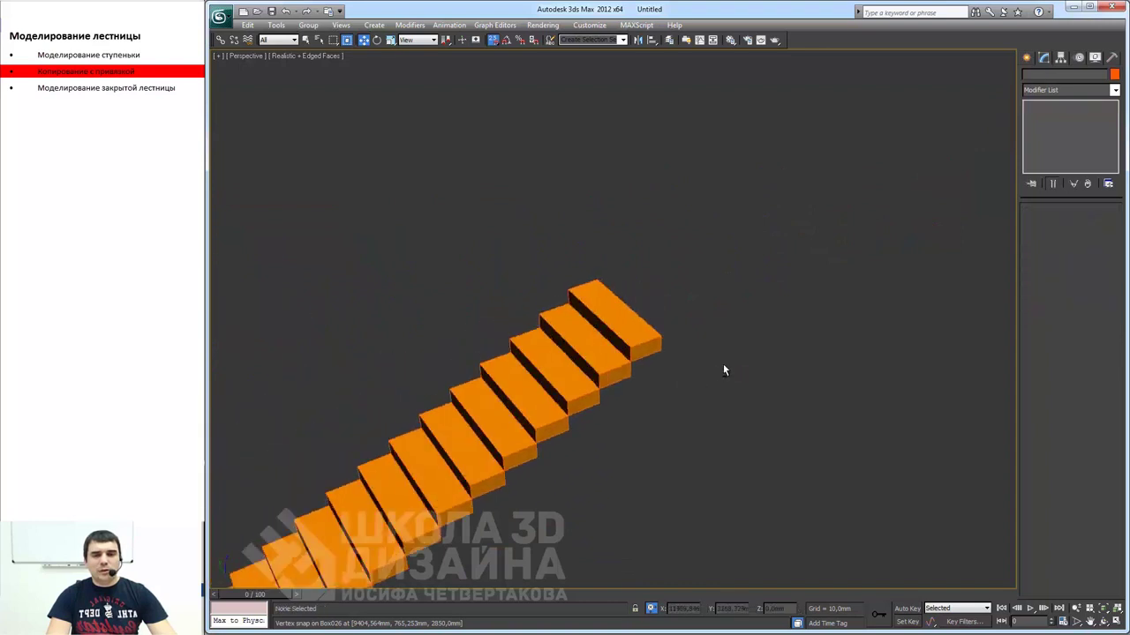
mouse_move(723, 371)
middle_mouse_down("alt")
mouse_move(756, 232)
mouse_move(696, 370)
mouse_move(479, 370)
mouse_move(535, 331)
middle_mouse_up("alt")
scroll(741, 300, "down", 3)
scroll(535, 331, "up", 5)
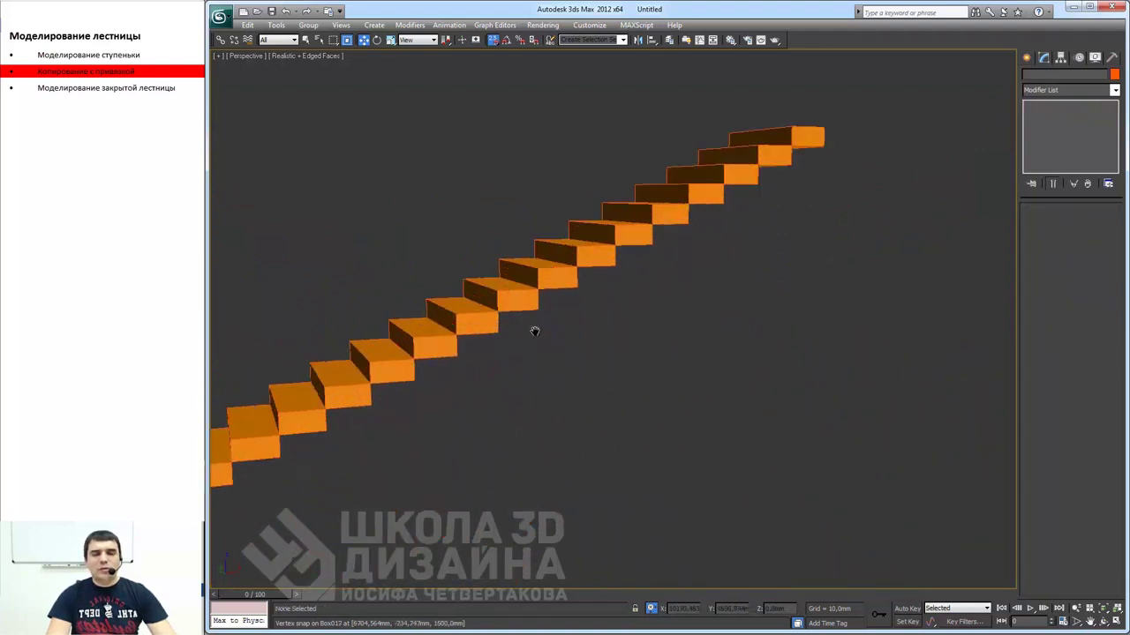
scroll(617, 317, "down", 3)
scroll(635, 314, "down", 3)
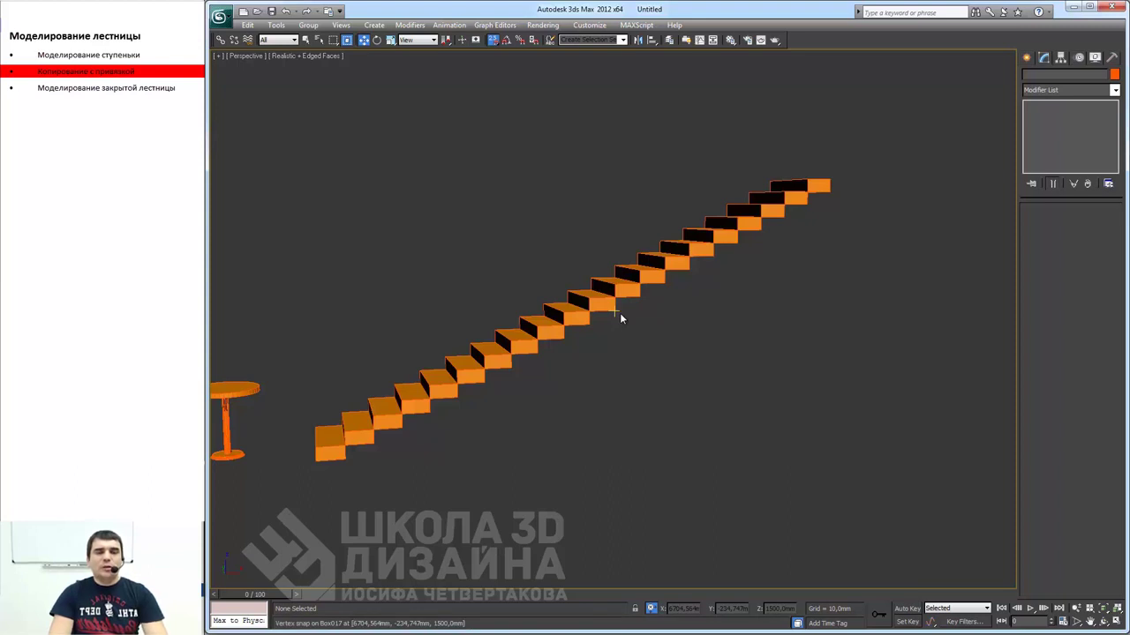
mouse_move(620, 346)
middle_mouse_down("alt")
mouse_move(594, 349)
mouse_move(594, 331)
mouse_move(631, 319)
mouse_move(731, 365)
mouse_move(595, 386)
mouse_move(596, 358)
mouse_move(568, 338)
middle_mouse_up("alt")
scroll(564, 358, "down", 3)
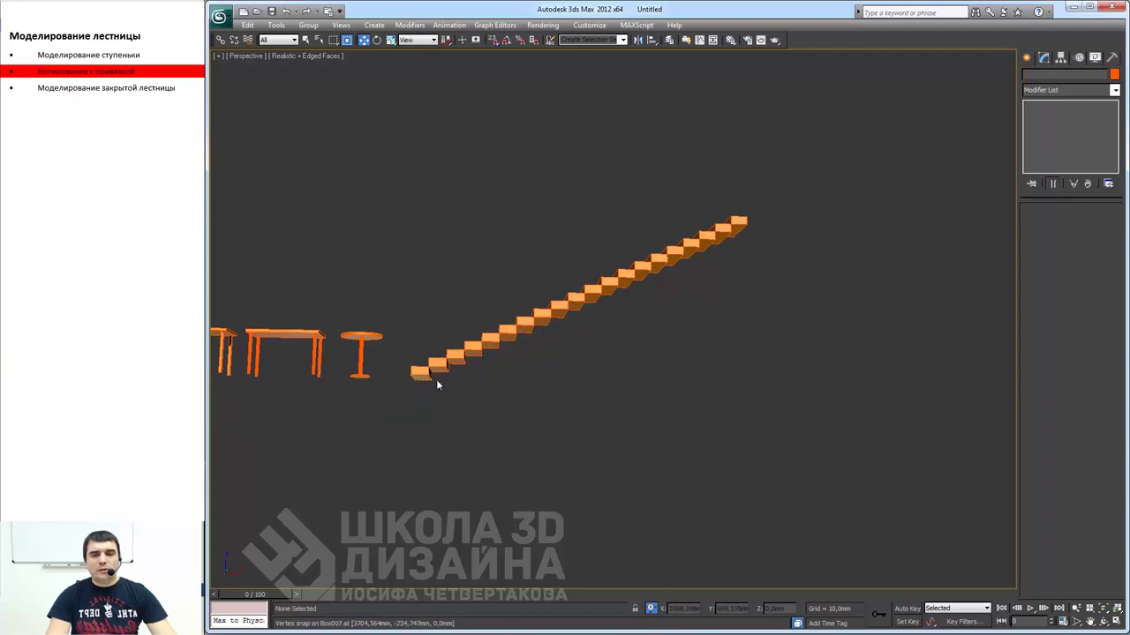
mouse_move(435, 379)
middle_mouse_down("alt")
mouse_move(472, 395)
mouse_move(451, 412)
middle_mouse_up("alt")
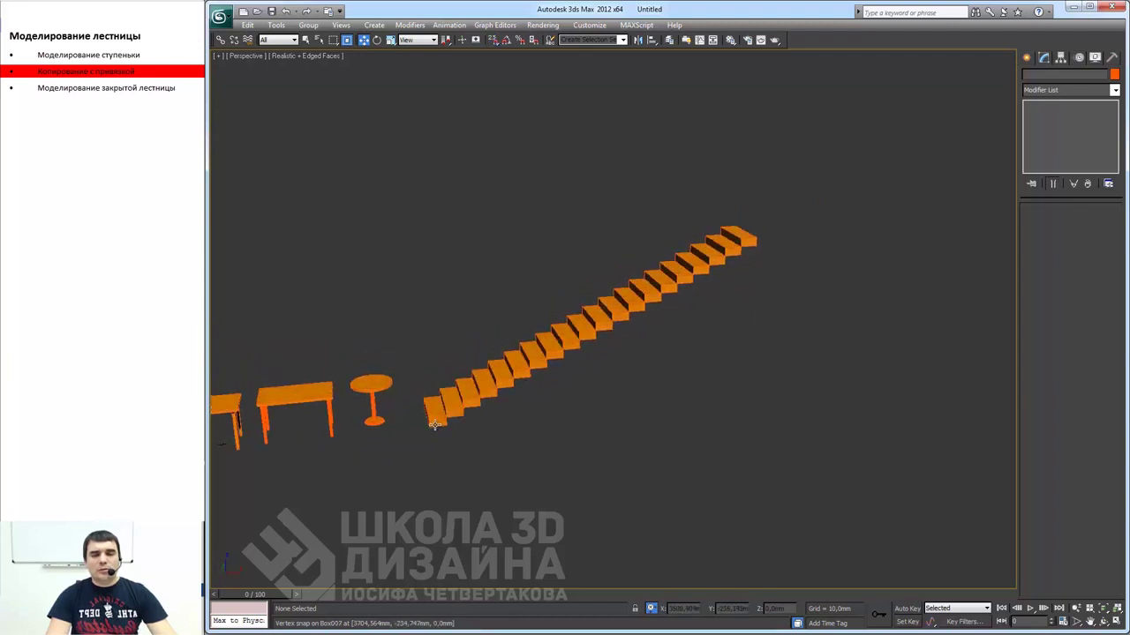
left_click(438, 427)
scroll(440, 428, "up", 5)
mouse_move(439, 427)
middle_mouse_down()
mouse_move(668, 259)
mouse_move(697, 265)
middle_mouse_up()
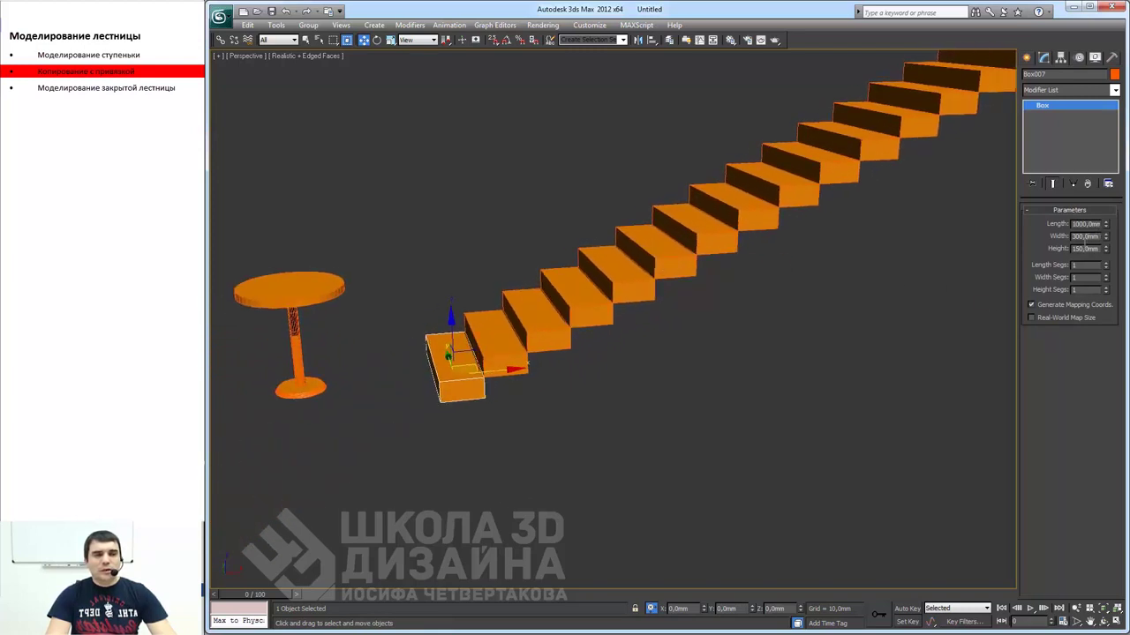
left_click_drag(1079, 249, 1103, 258)
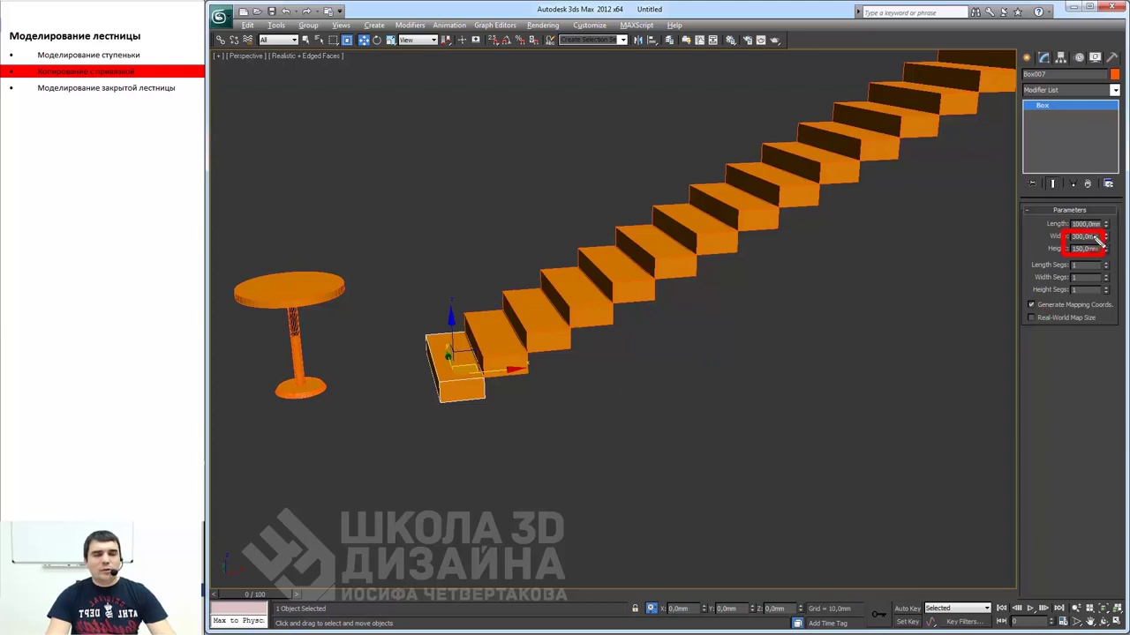
left_click_drag(1100, 251, 1073, 244)
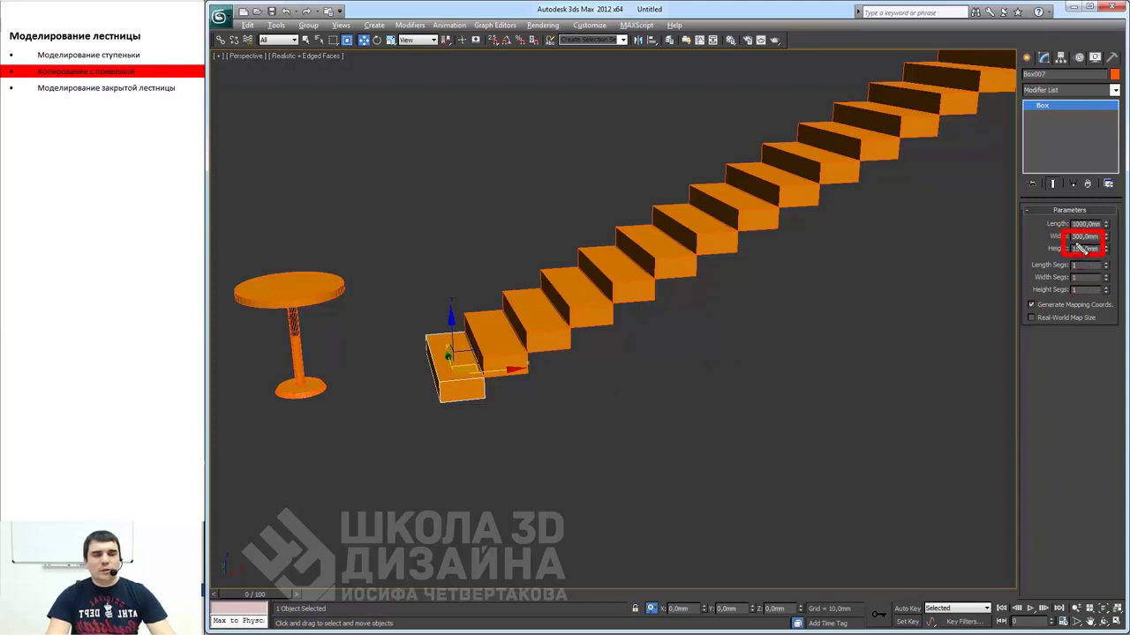
scroll(694, 348, "down", 5)
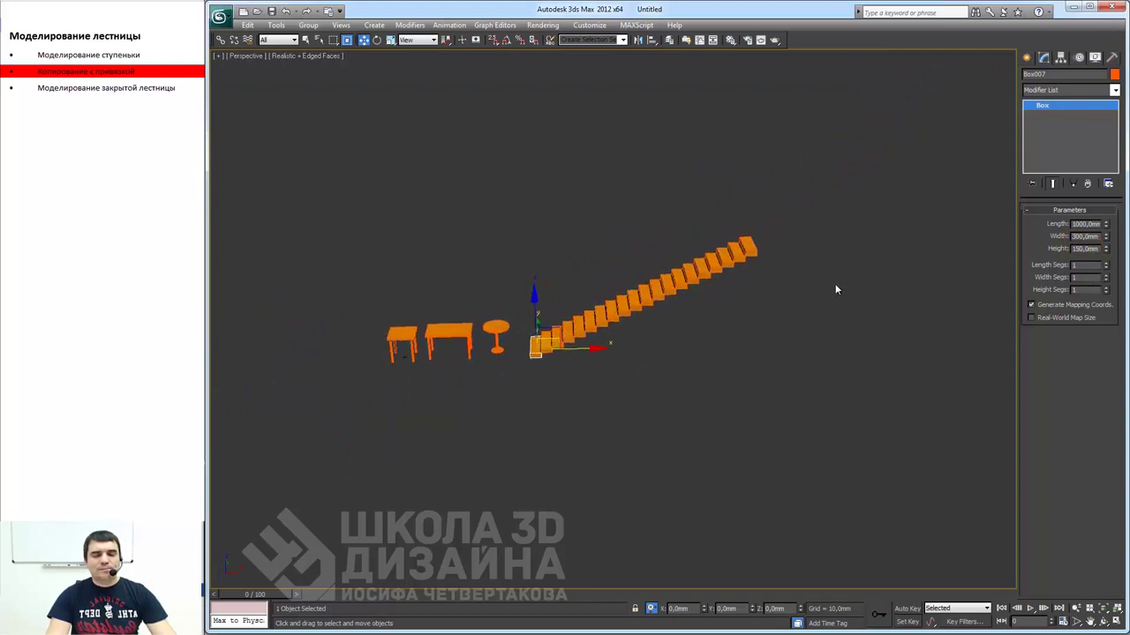
scroll(641, 336, "up", 3)
middle_click_drag(655, 339, 622, 327)
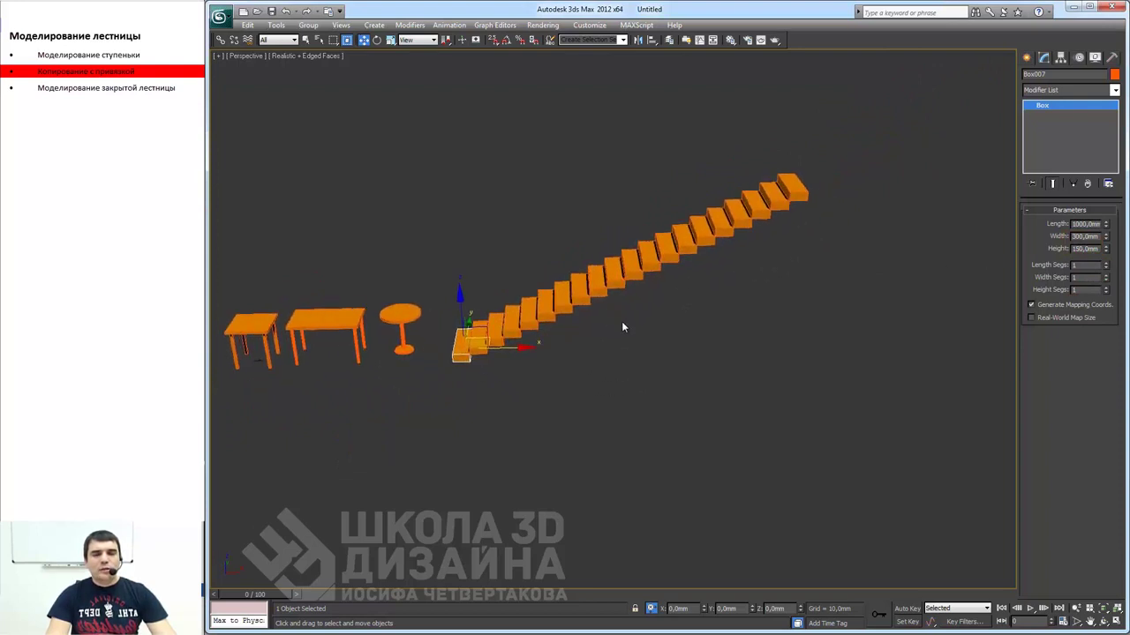
scroll(621, 336, "down", 2)
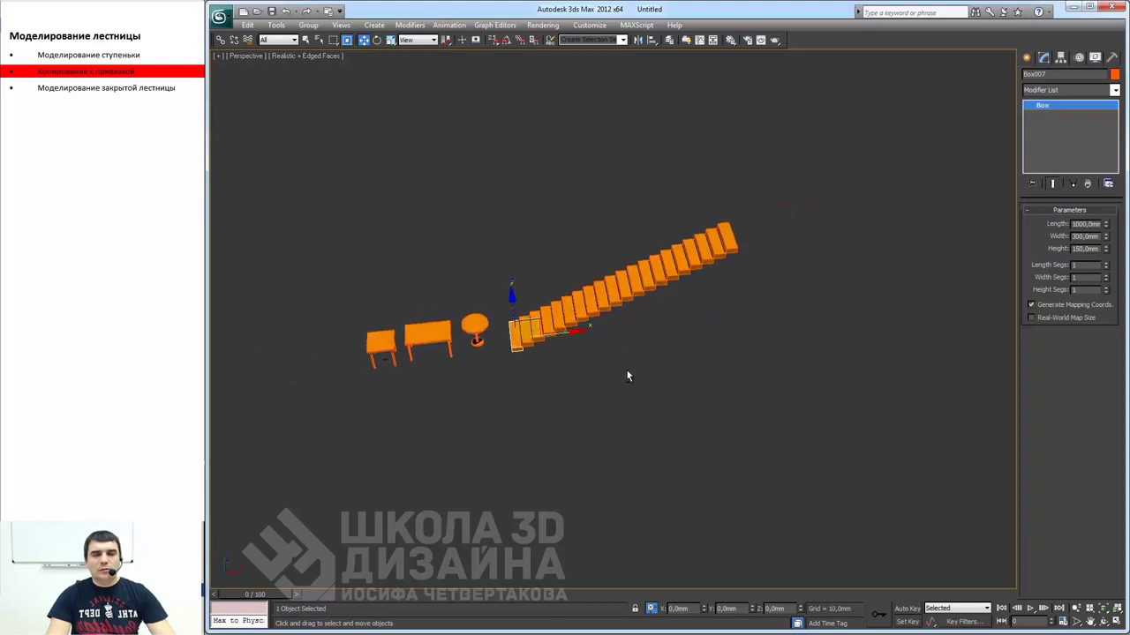
mouse_move(594, 371)
middle_mouse_down("alt")
mouse_move(547, 382)
mouse_move(582, 398)
mouse_move(593, 294)
mouse_move(565, 313)
mouse_move(489, 252)
mouse_move(477, 258)
mouse_move(603, 254)
mouse_move(608, 302)
middle_mouse_up("alt")
scroll(585, 347, "up", 3)
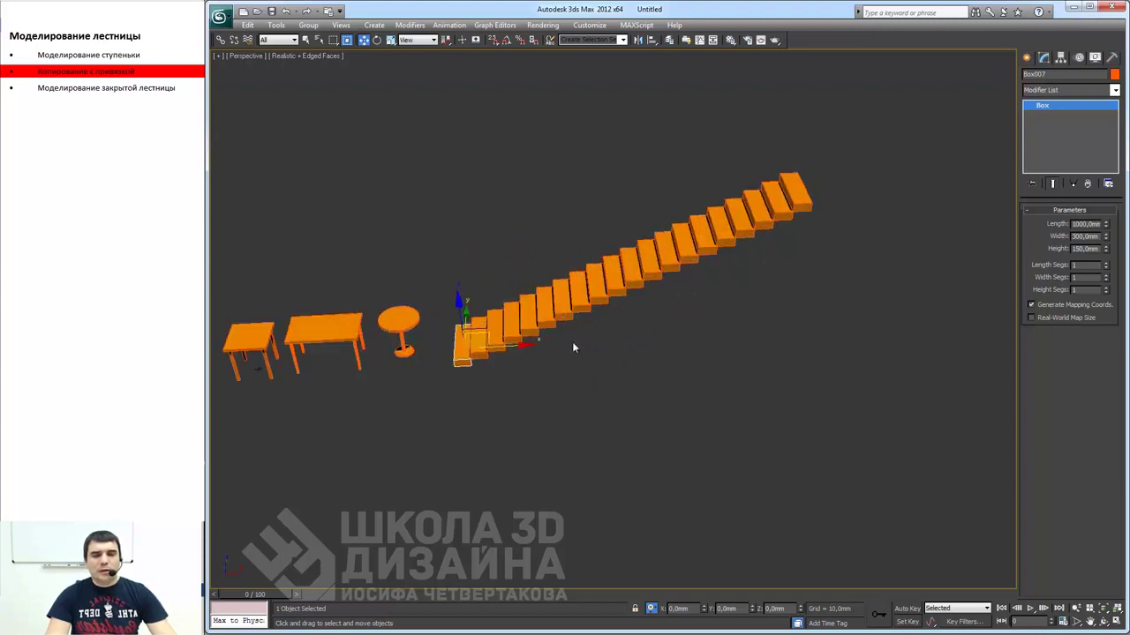
scroll(582, 349, "up", 2)
scroll(598, 355, "up", 1)
scroll(600, 349, "down", 2)
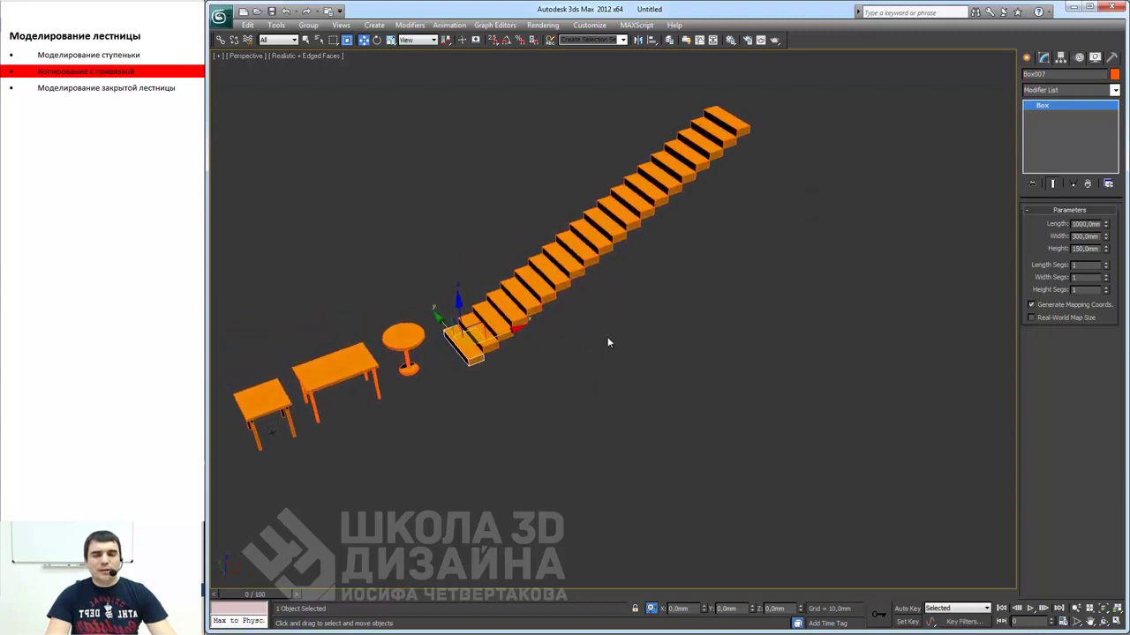
scroll(607, 338, "down", 2)
mouse_move(610, 344)
middle_mouse_down("alt")
mouse_move(575, 383)
mouse_move(606, 301)
middle_mouse_up("alt")
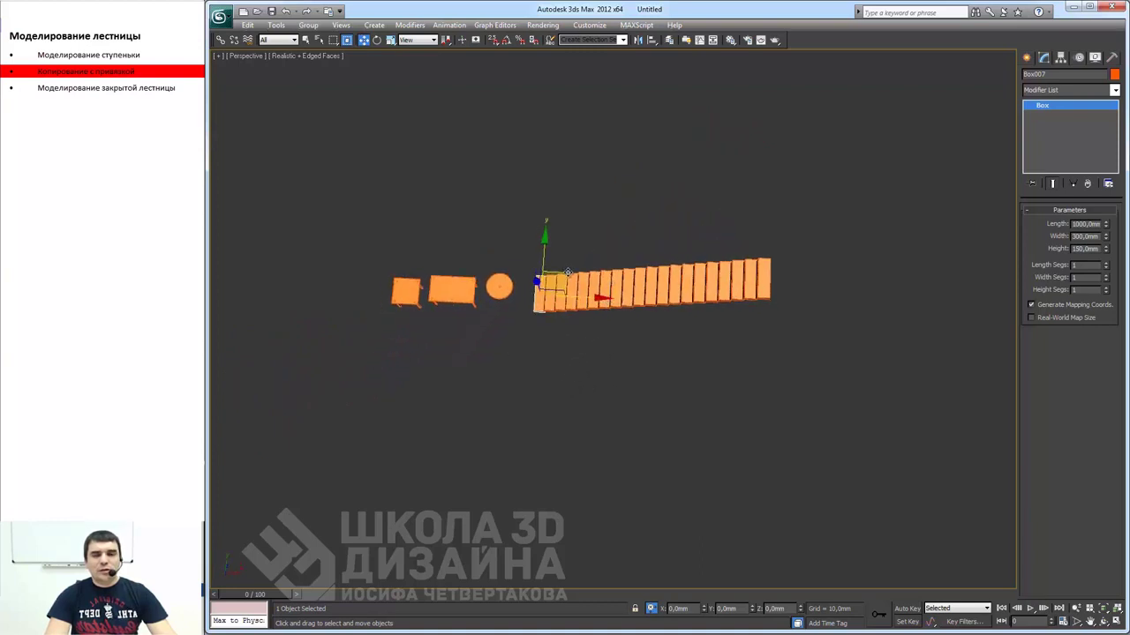
left_click_drag(566, 273, 564, 357, "shift")
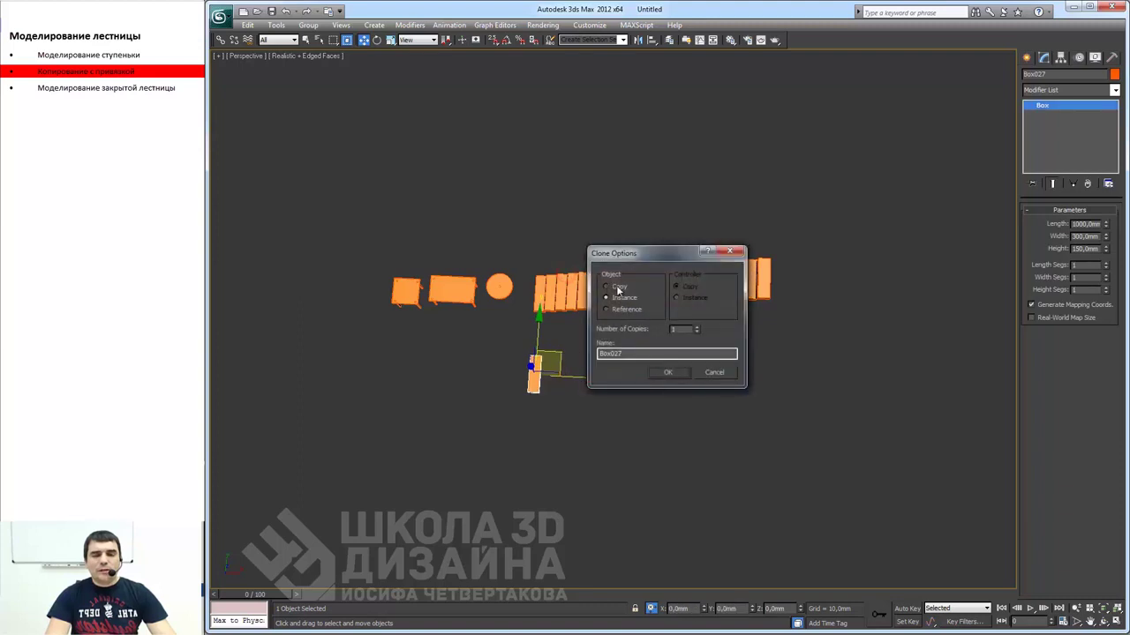
Make an independent Copy of the bottom step and orbit to view it.
left_click(668, 372)
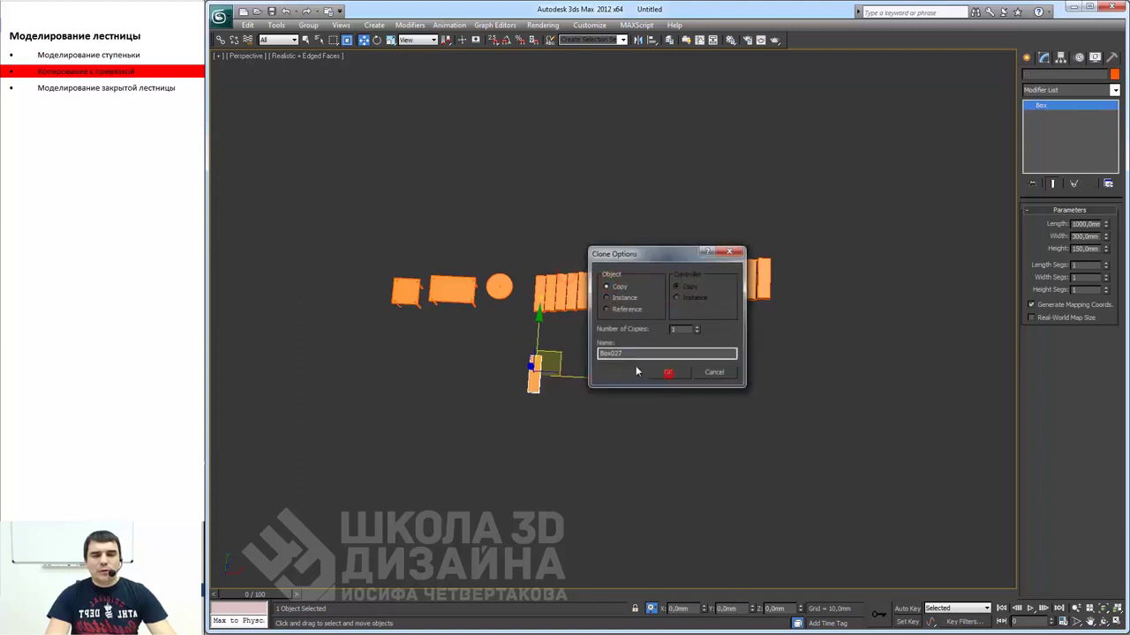
middle_click_drag(598, 378, 593, 314, "alt")
middle_click_drag(593, 384, 565, 330, "alt")
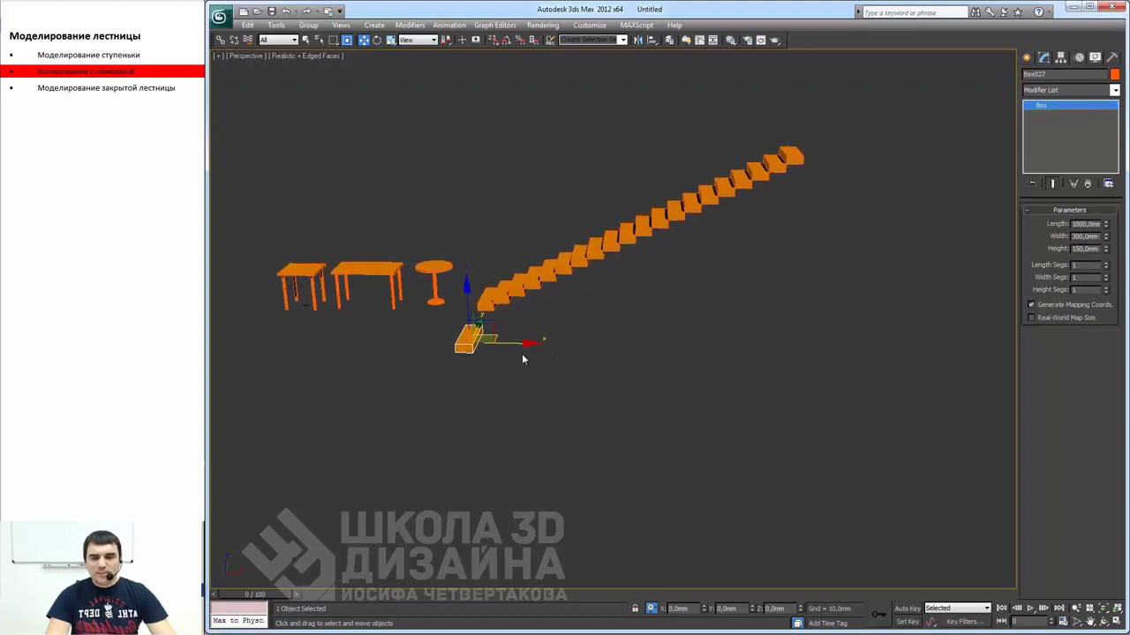
In the four-view layout, frame the copied box in the Top view and snap it into place.
key("alt+w")
right_click(470, 257)
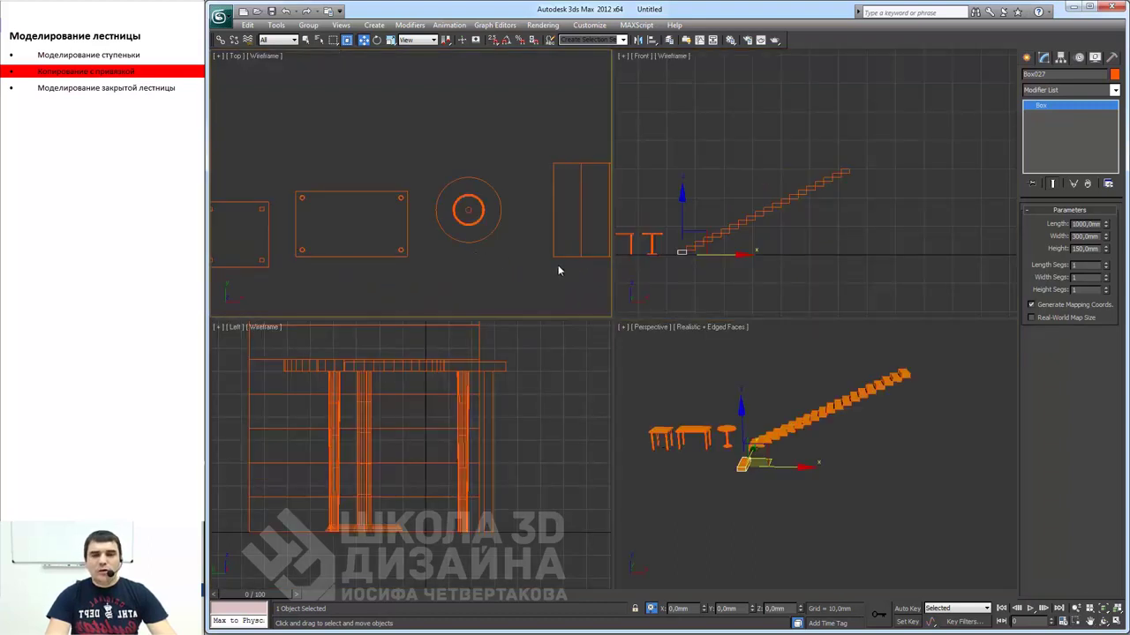
scroll(495, 234, "down", 3)
middle_click_drag(495, 234, 430, 115)
scroll(452, 165, "up", 5)
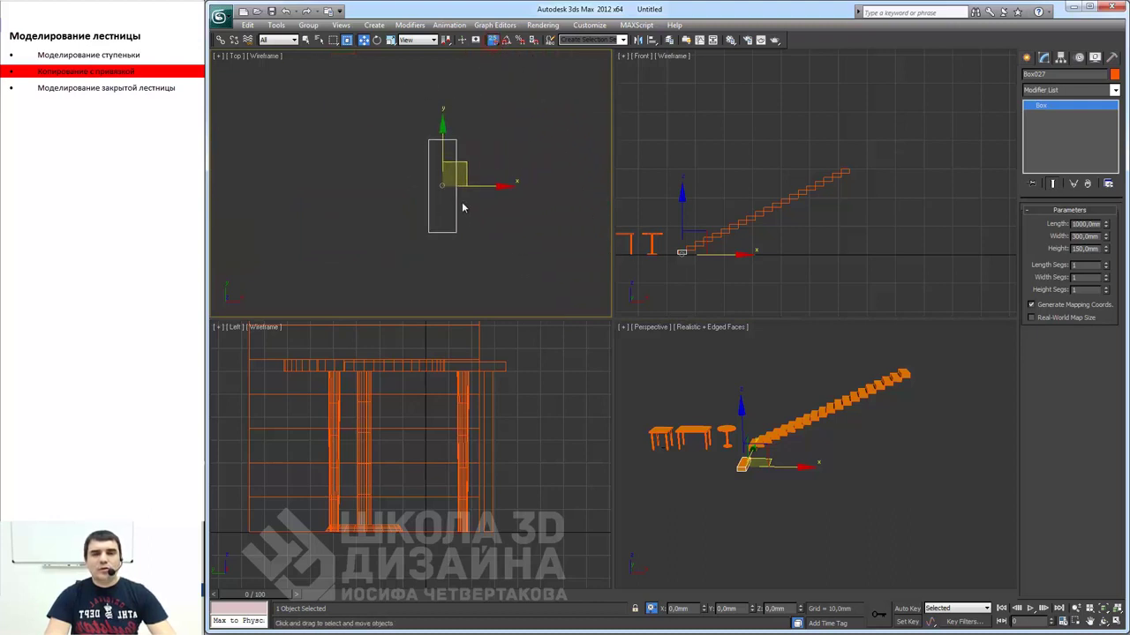
left_click_drag(450, 226, 426, 240)
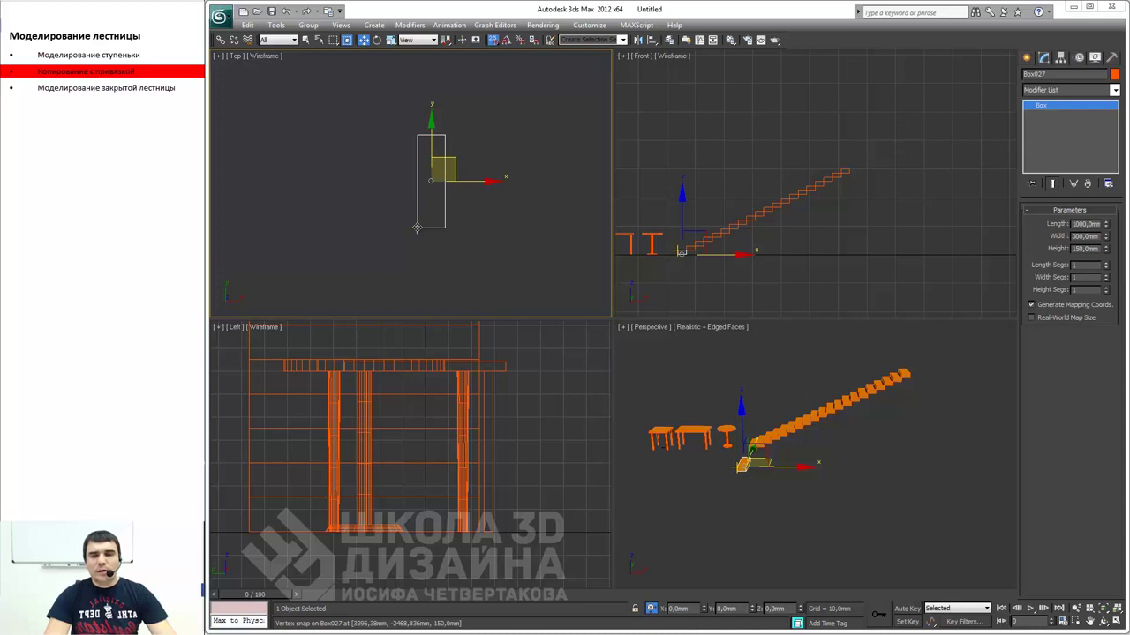
Snap-clone the box to its right edge as 10 copies in a flat row.
left_click_drag(416, 228, 452, 234, "shift")
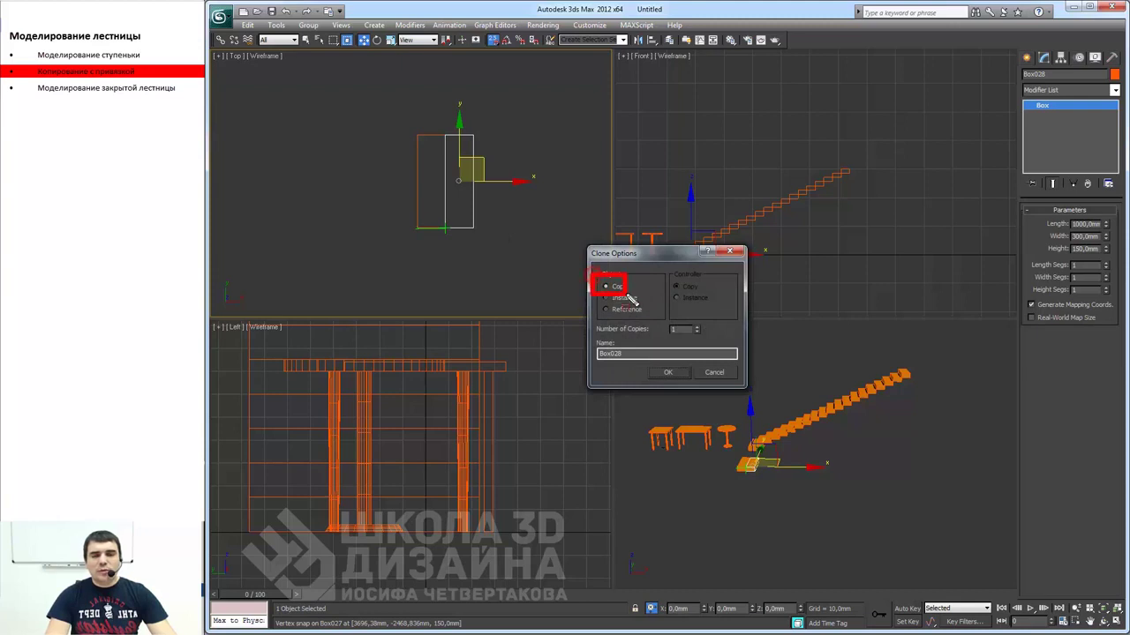
double_click(681, 330)
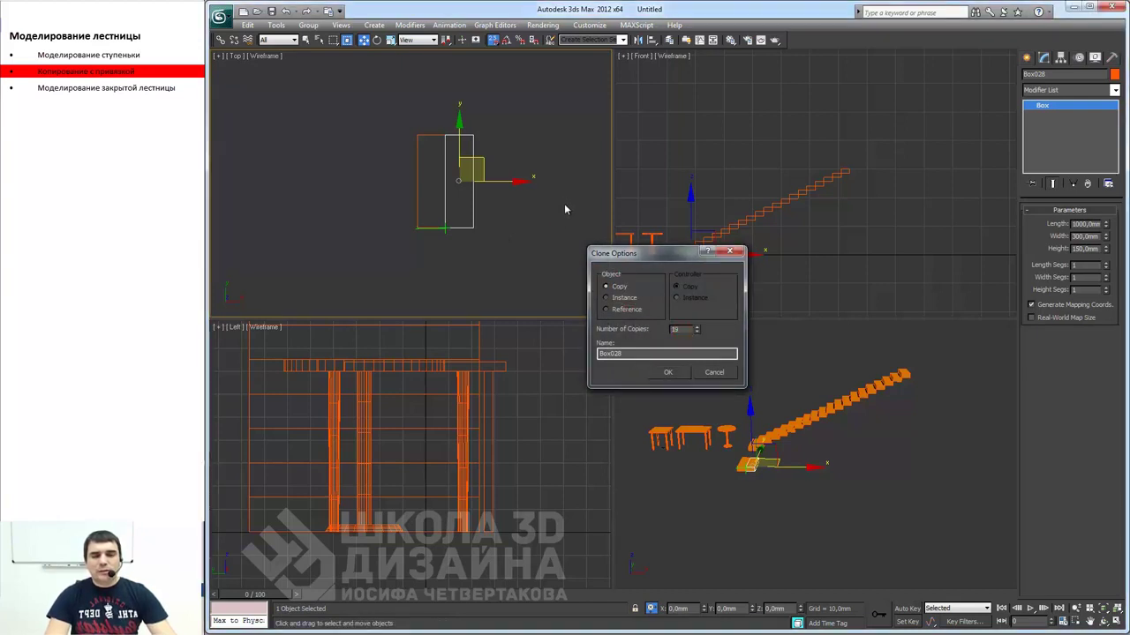
type("10")
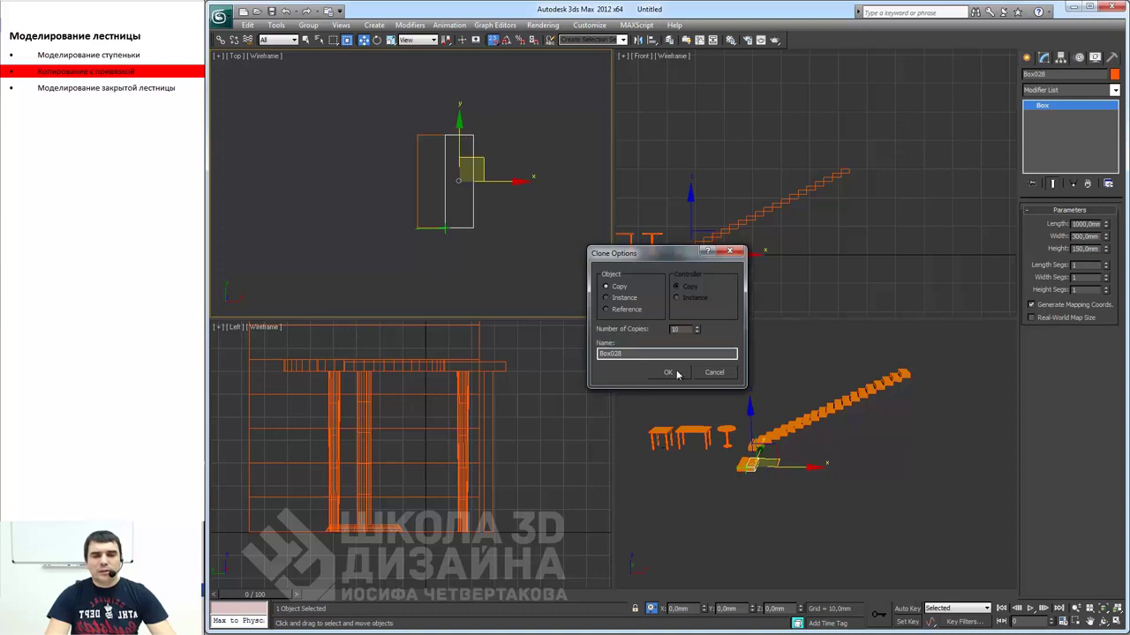
left_click(668, 373)
Select the leftmost plank box in the full Perspective view and raise it to 300 mm.
scroll(716, 375, "down", 2)
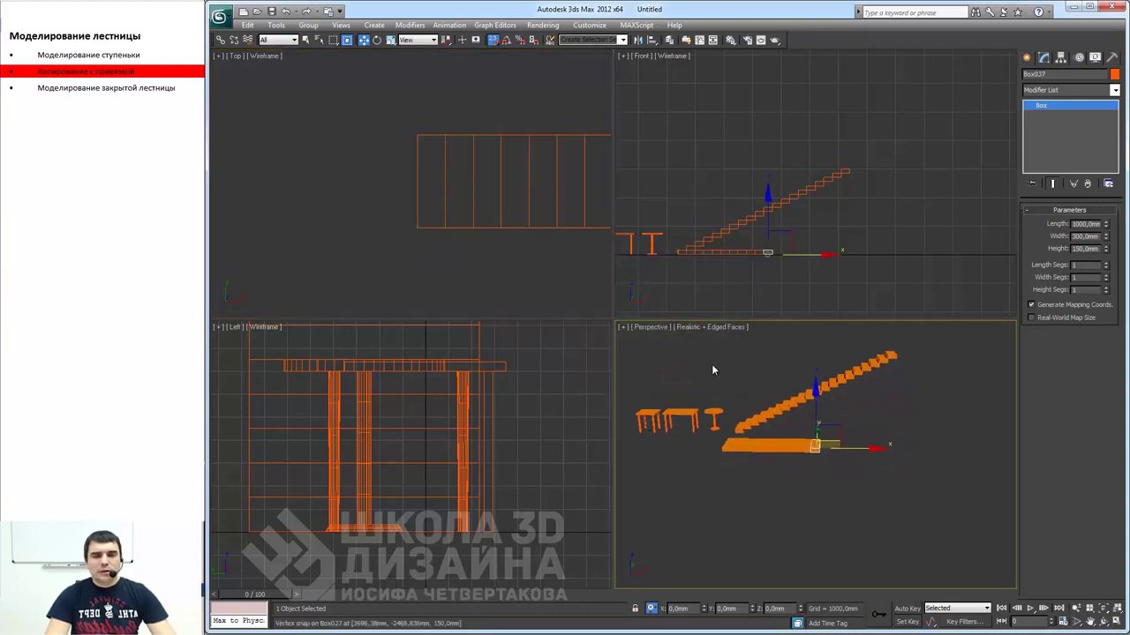
key("alt+w")
middle_click_drag(547, 328, 600, 331)
scroll(600, 331, "up", 5)
middle_click_drag(517, 322, 557, 344)
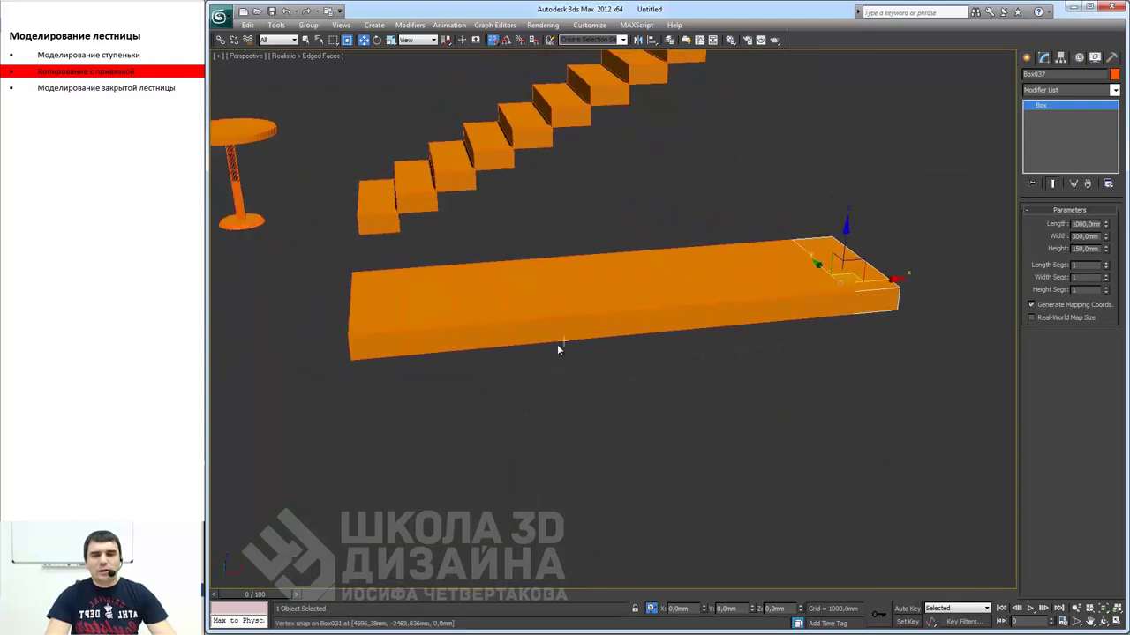
left_click(426, 340)
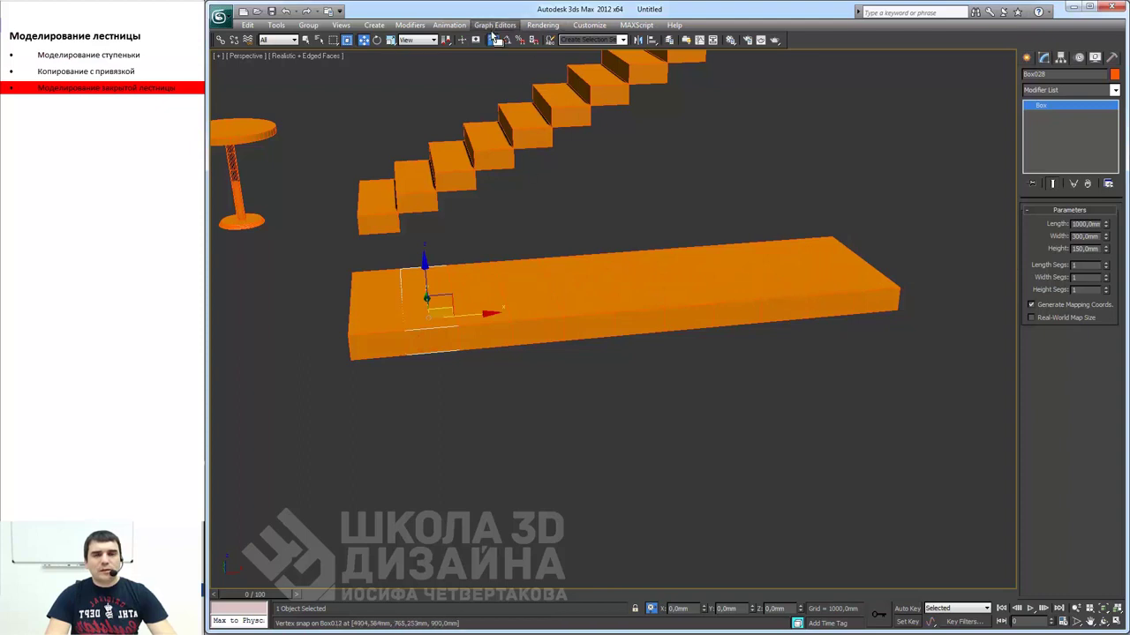
mouse_move(553, 108)
middle_mouse_down("alt")
mouse_move(679, 252)
mouse_move(729, 242)
middle_mouse_up("alt")
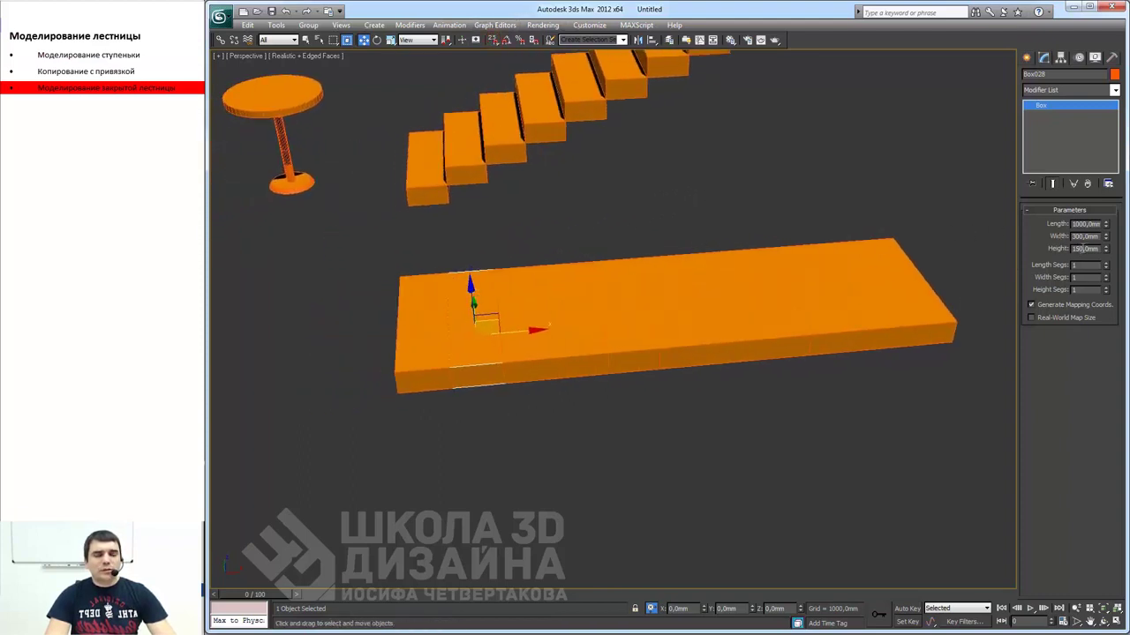
type("300")
key("Return")
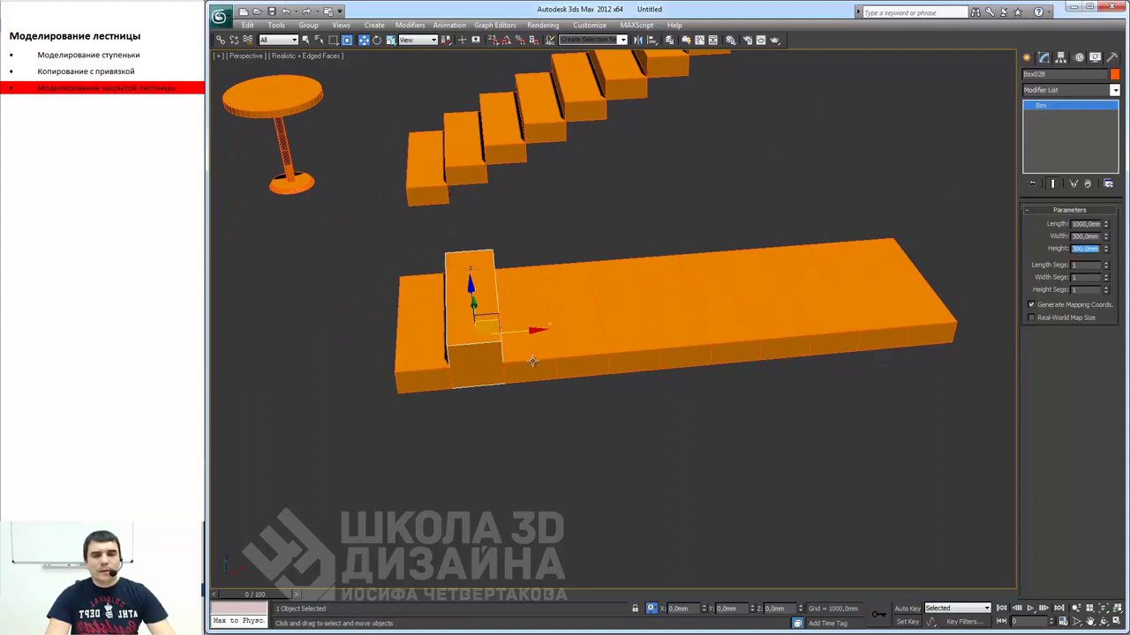
Raise the next four boxes to 450, 600, 750 and 900 mm.
left_click_drag(505, 366, 556, 358)
left_click(529, 360)
type("450")
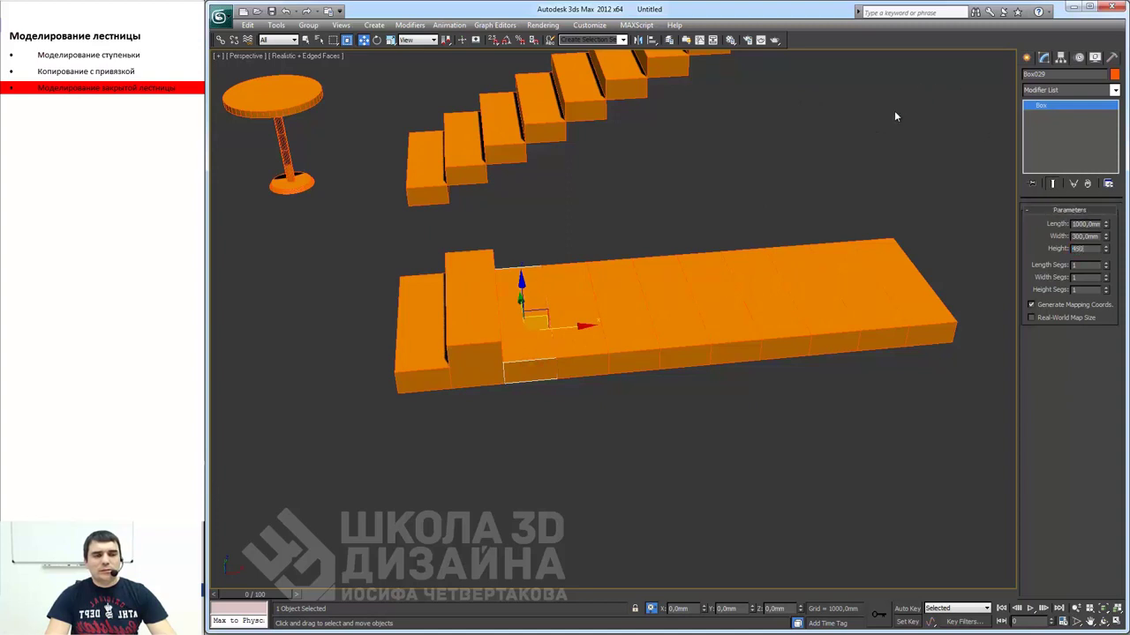
key("Return")
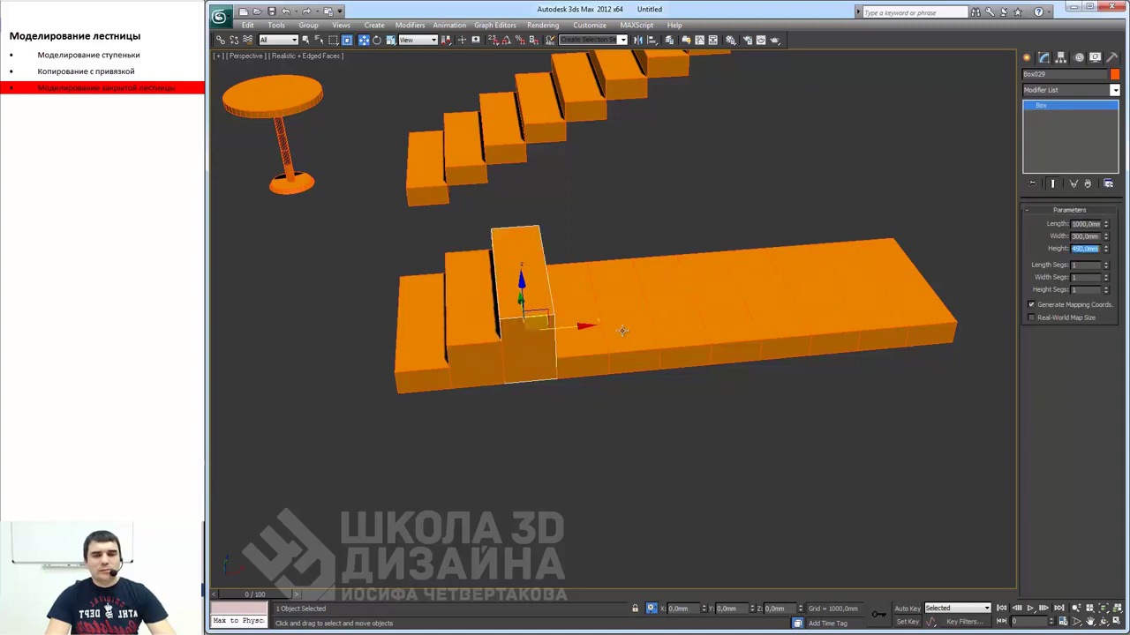
left_click_drag(589, 360, 607, 357)
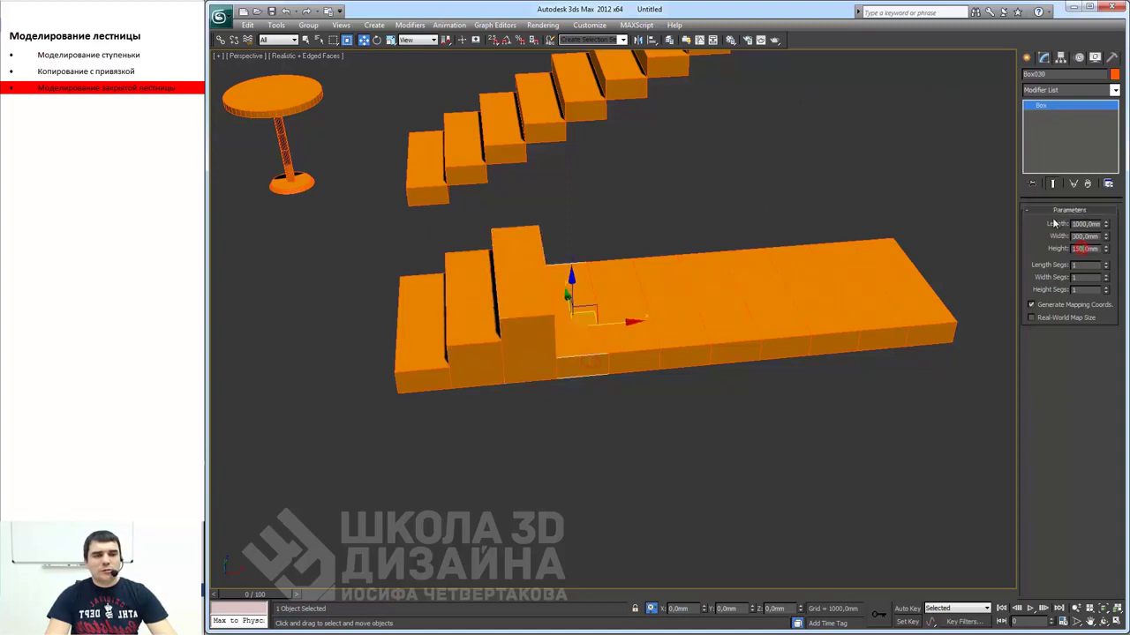
type("600")
key("Return")
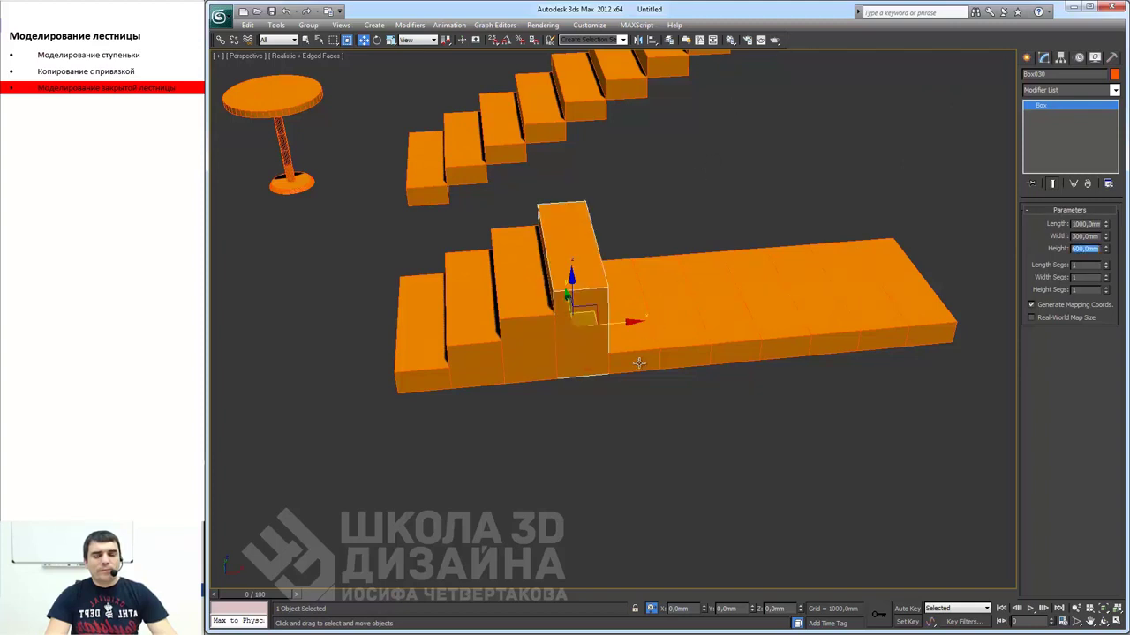
left_click_drag(639, 363, 658, 360)
type("7")
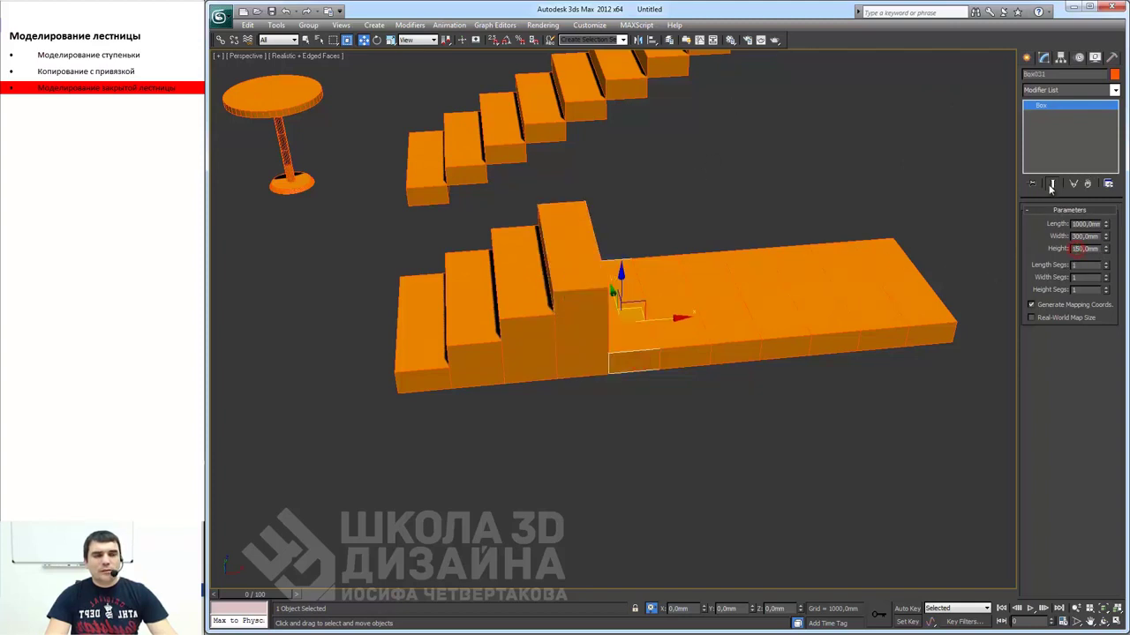
type("5")
key("Return")
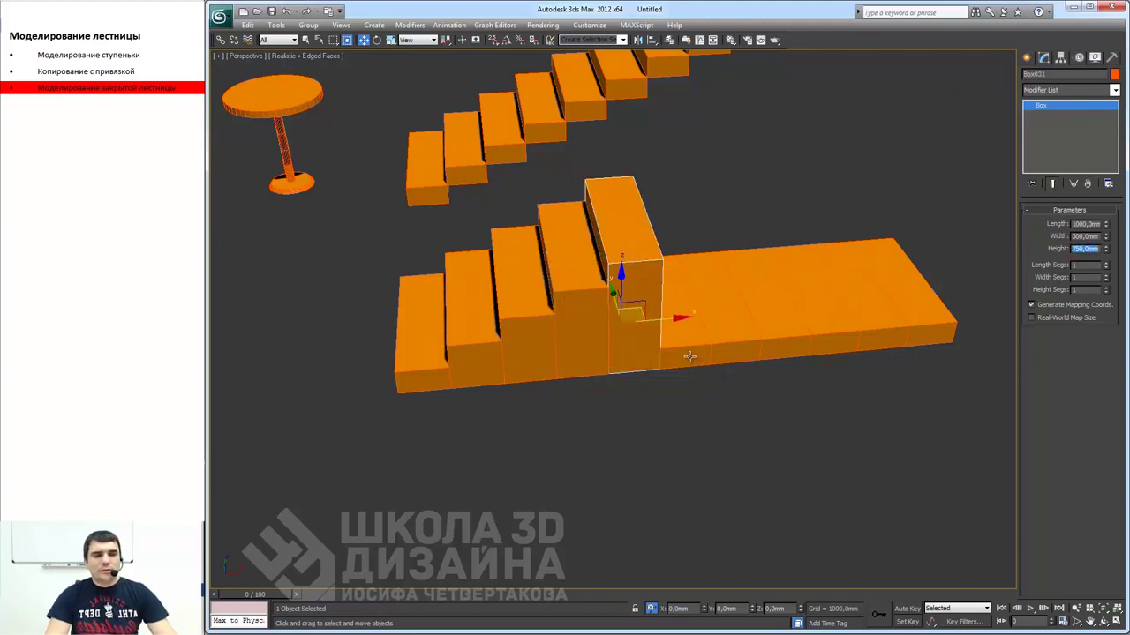
left_click_drag(689, 356, 672, 320)
type("150")
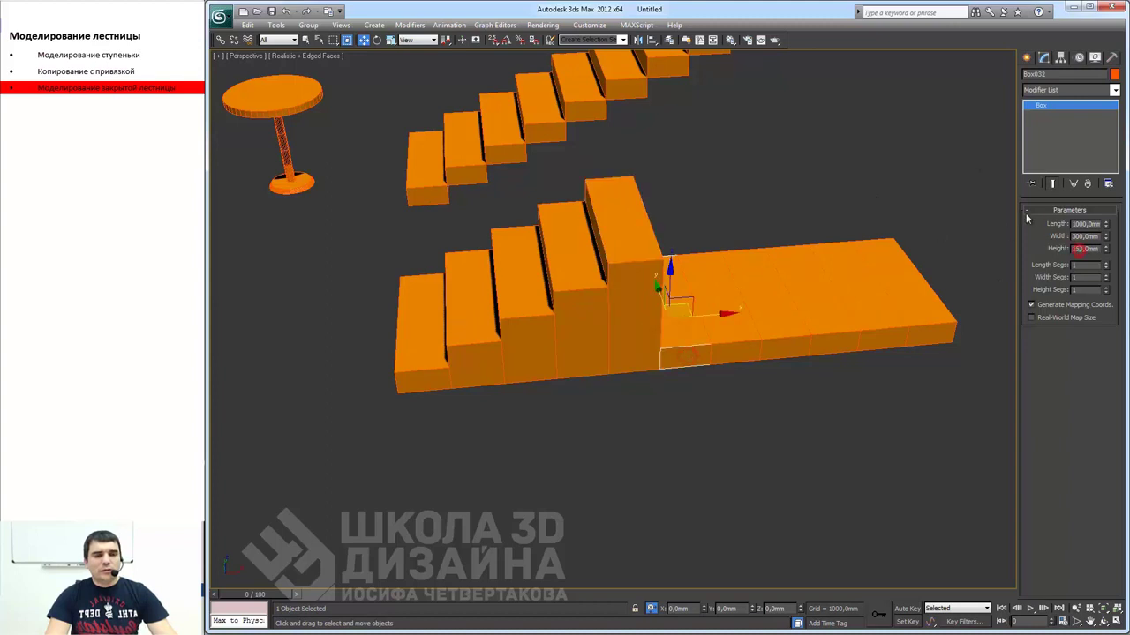
type("900")
key("Return")
Raise the following boxes to 1050, 1200 and 1350 mm.
middle_click_drag(846, 163, 762, 160)
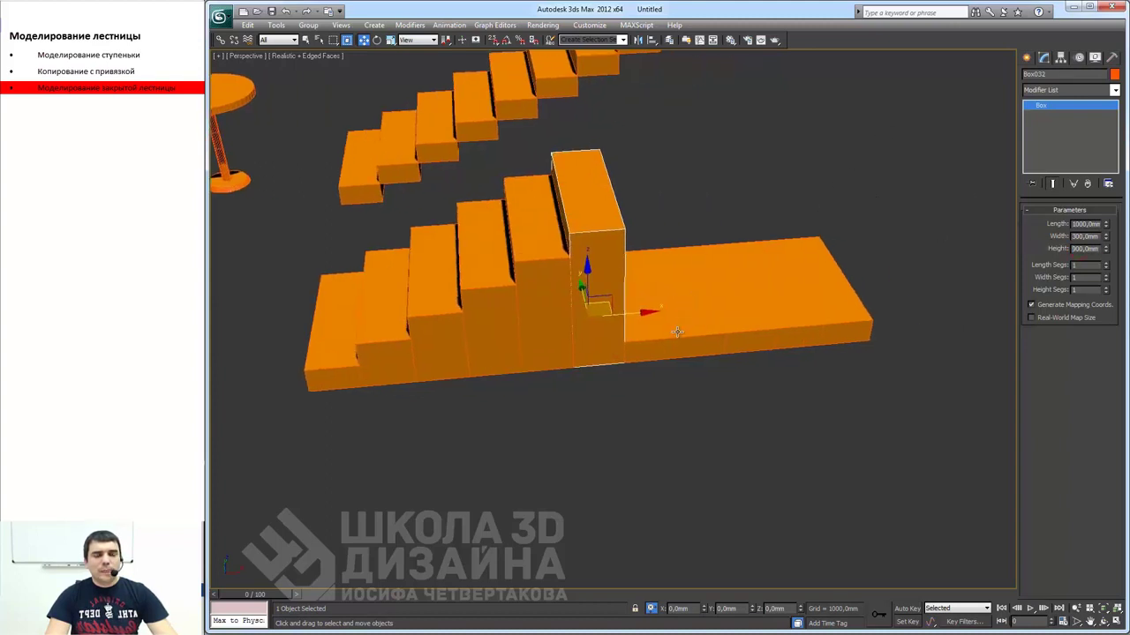
left_click_drag(674, 360, 629, 337)
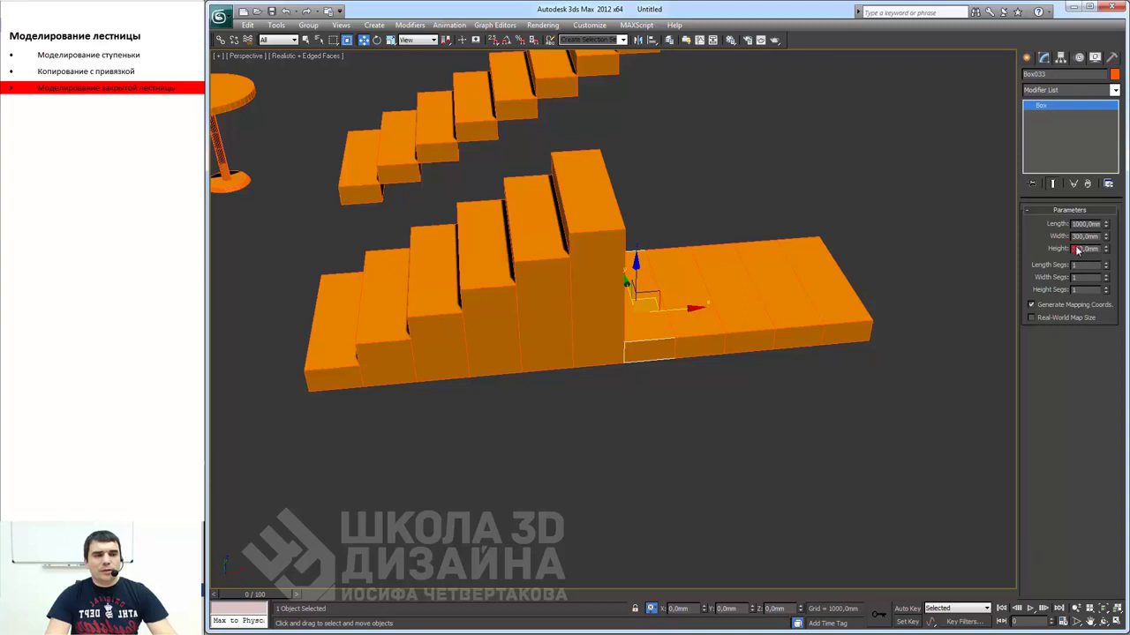
type("1050")
key("Return")
left_click_drag(706, 345, 676, 335)
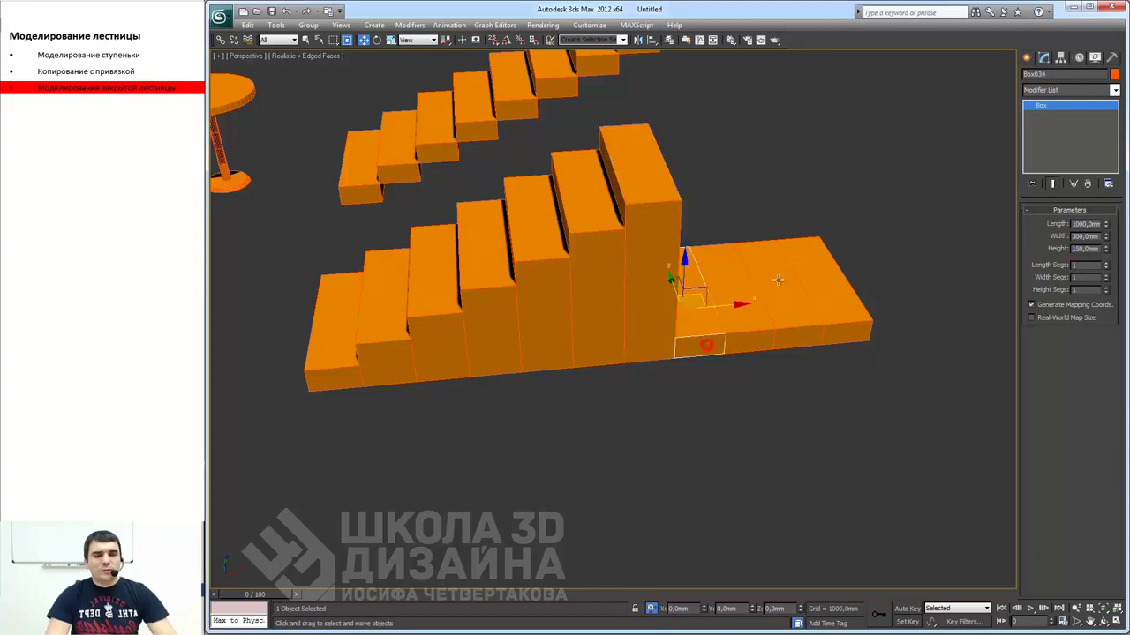
double_click(1081, 249)
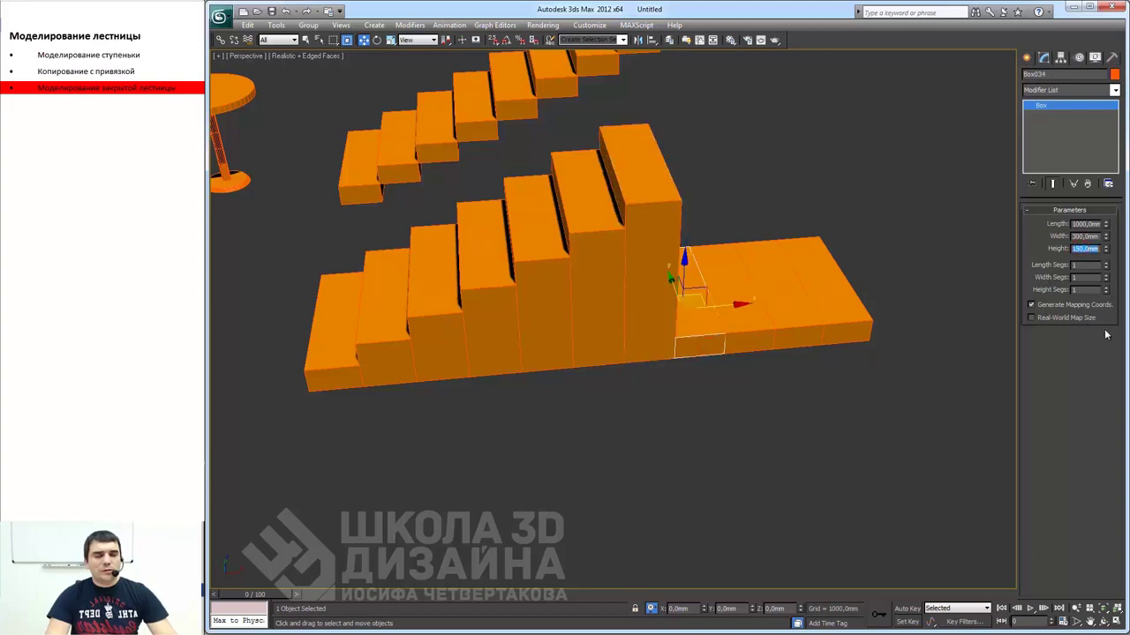
type("1200")
key("Return")
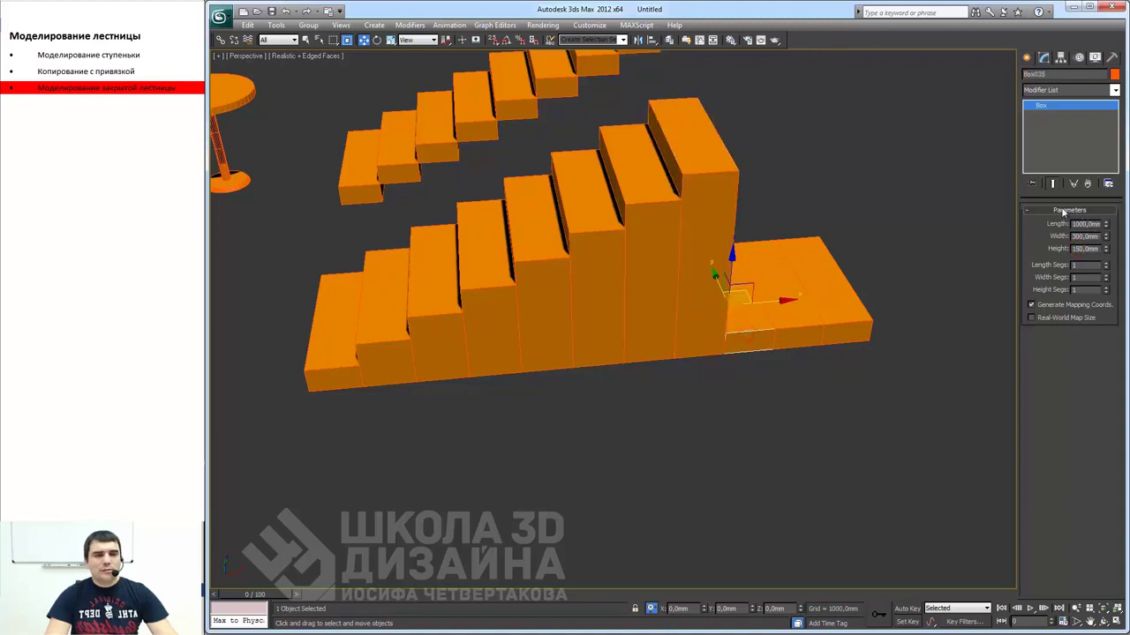
double_click(1084, 248)
type("1350")
key("Return")
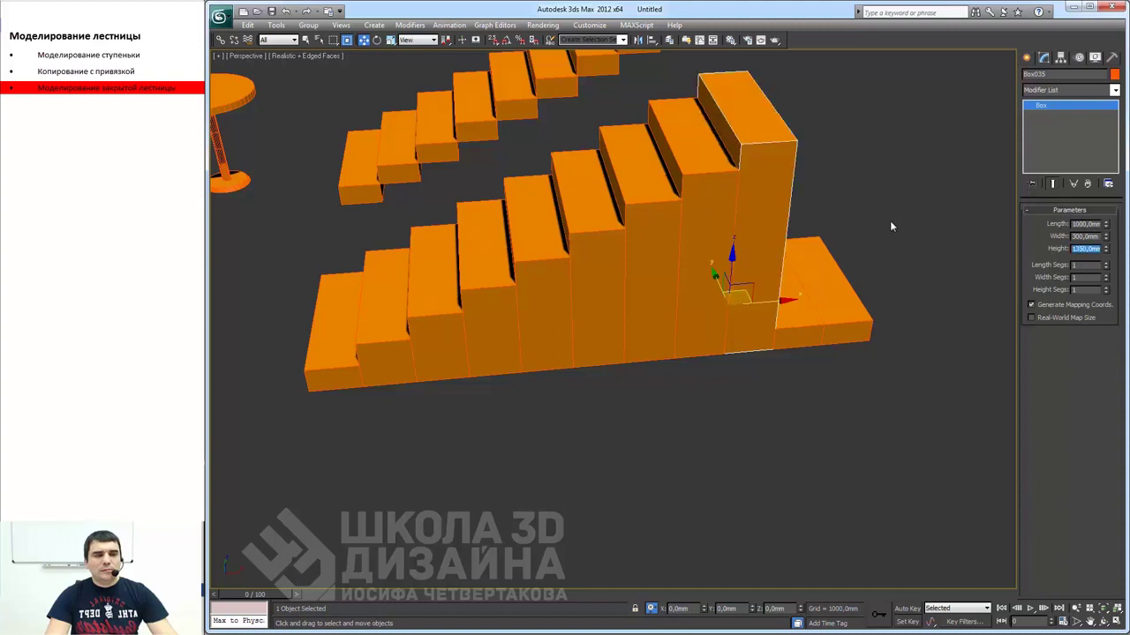
Raise the last two boxes to 1500 and 1666 mm, topping the closed staircase.
middle_click_drag(890, 221, 704, 259, "alt")
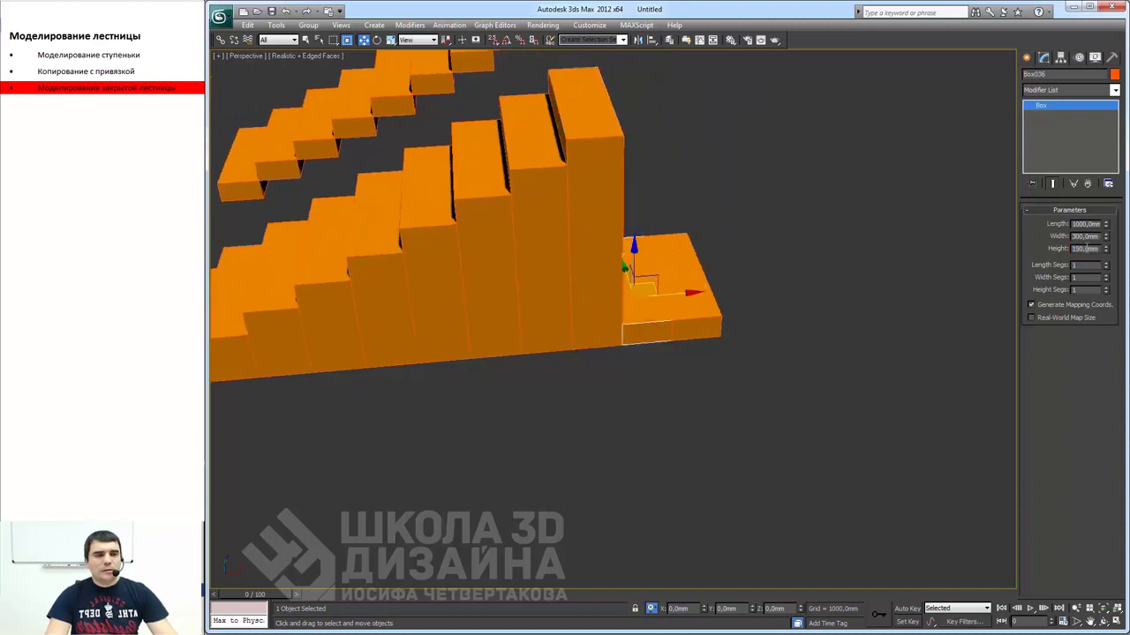
double_click(1084, 249)
type("15")
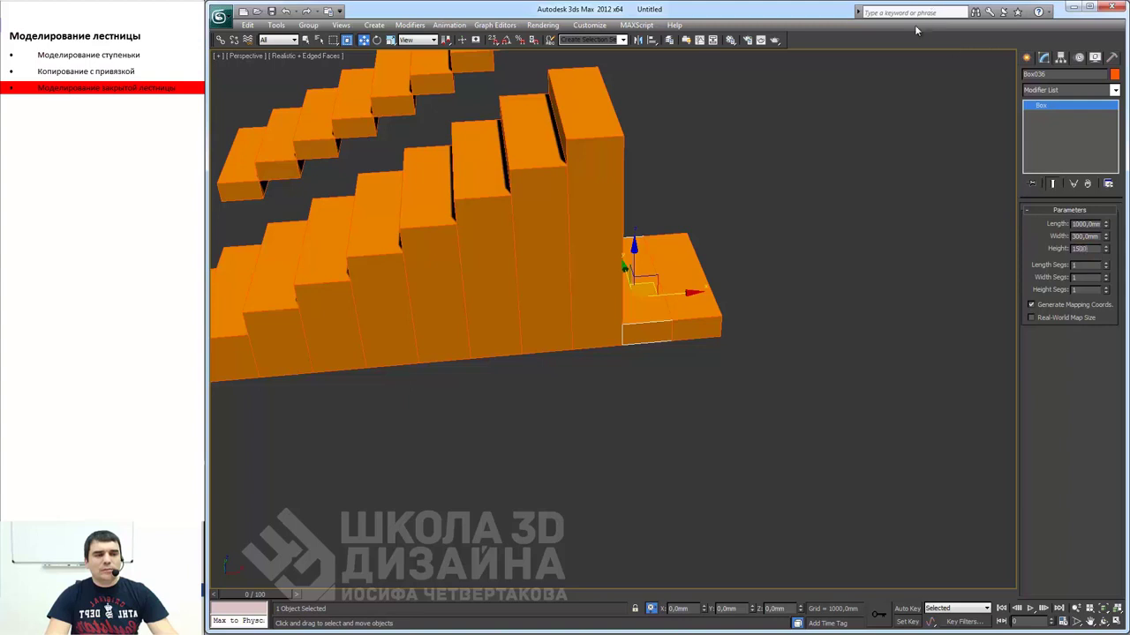
type("0")
key("Return")
left_click(698, 327)
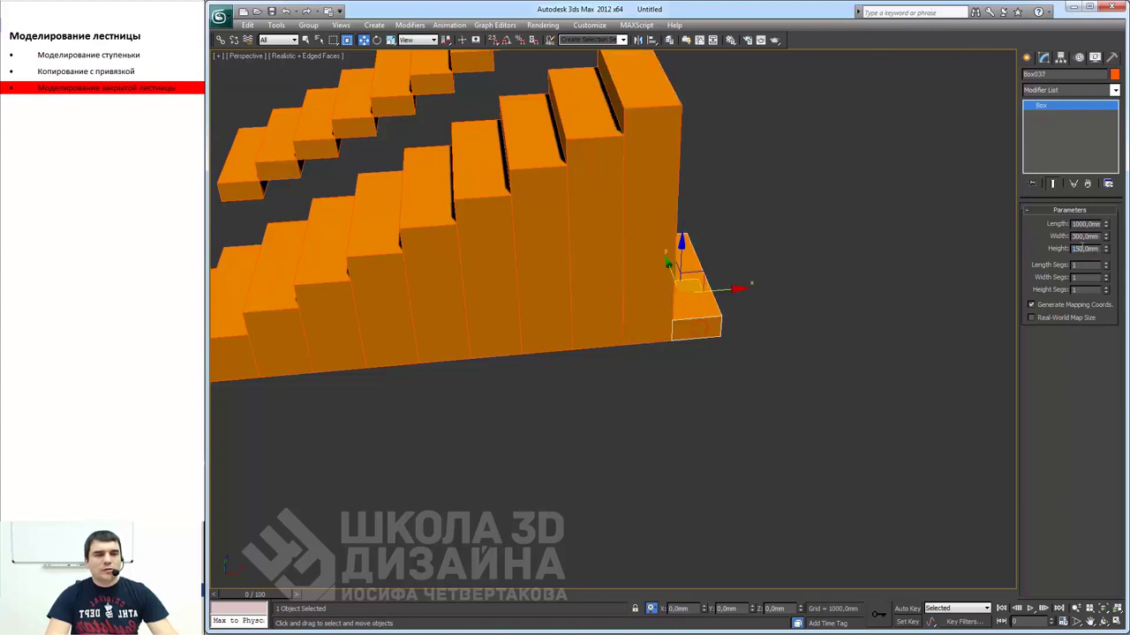
double_click(1077, 249)
type("1")
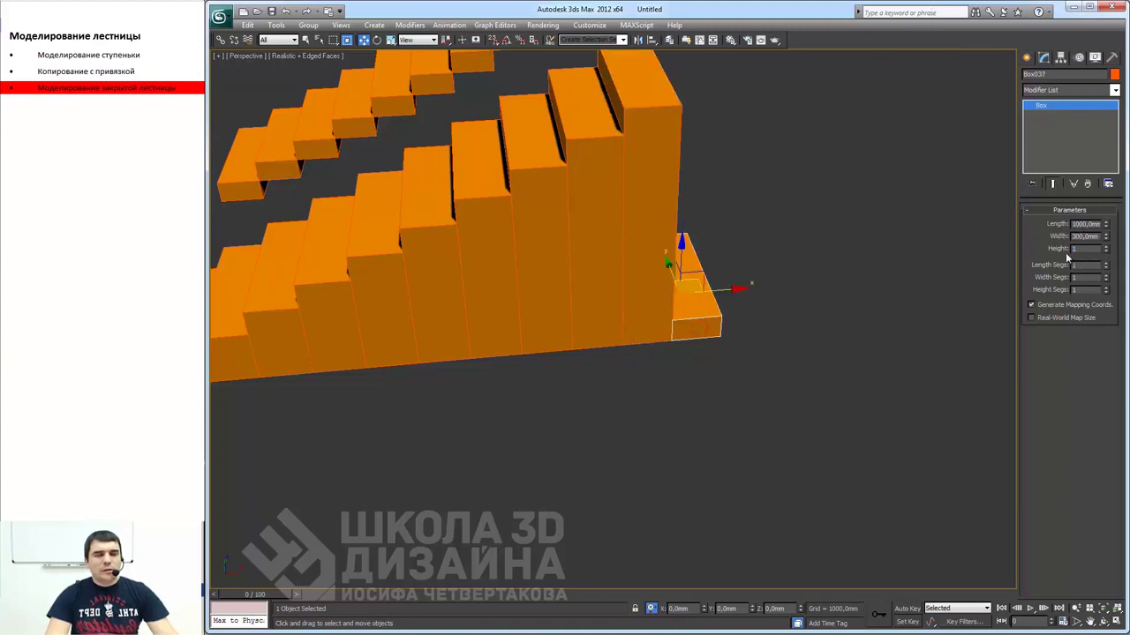
type("66")
key("Return")
mouse_move(862, 141)
middle_mouse_down("alt")
mouse_move(792, 253)
mouse_move(723, 282)
mouse_move(764, 231)
mouse_move(701, 271)
mouse_move(709, 257)
mouse_move(696, 211)
mouse_move(684, 257)
mouse_move(711, 264)
mouse_move(731, 300)
mouse_move(808, 326)
mouse_move(823, 284)
mouse_move(863, 283)
mouse_move(867, 263)
middle_mouse_up("alt")
Zoom the Perspective view to frame both staircases beside the three tables.
scroll(688, 223, "down", 3)
scroll(715, 283, "up", 3)
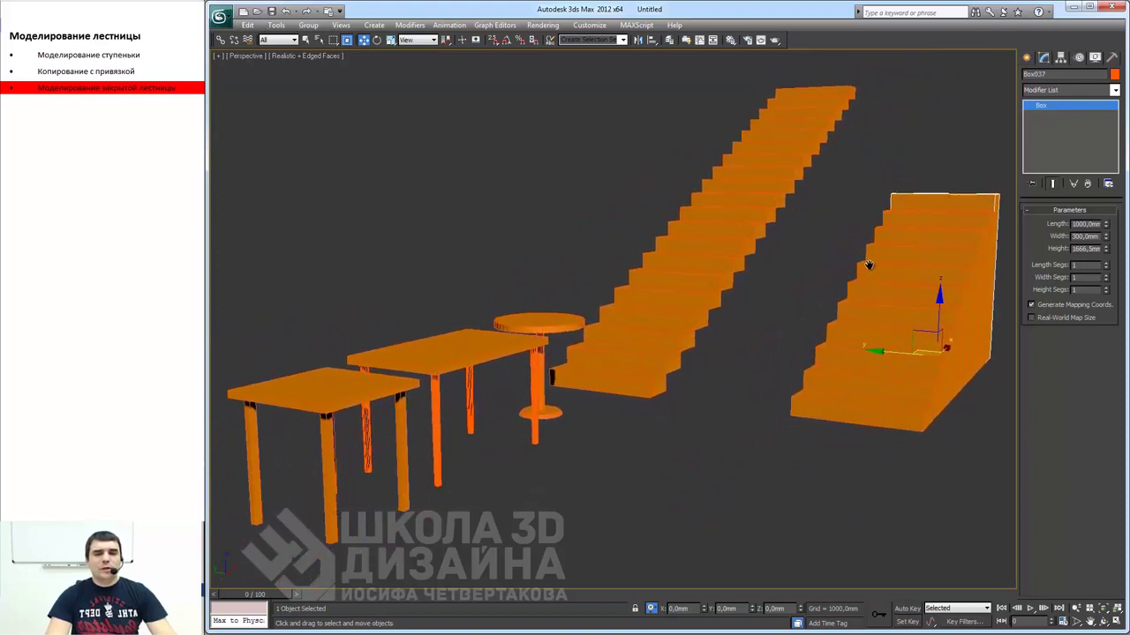